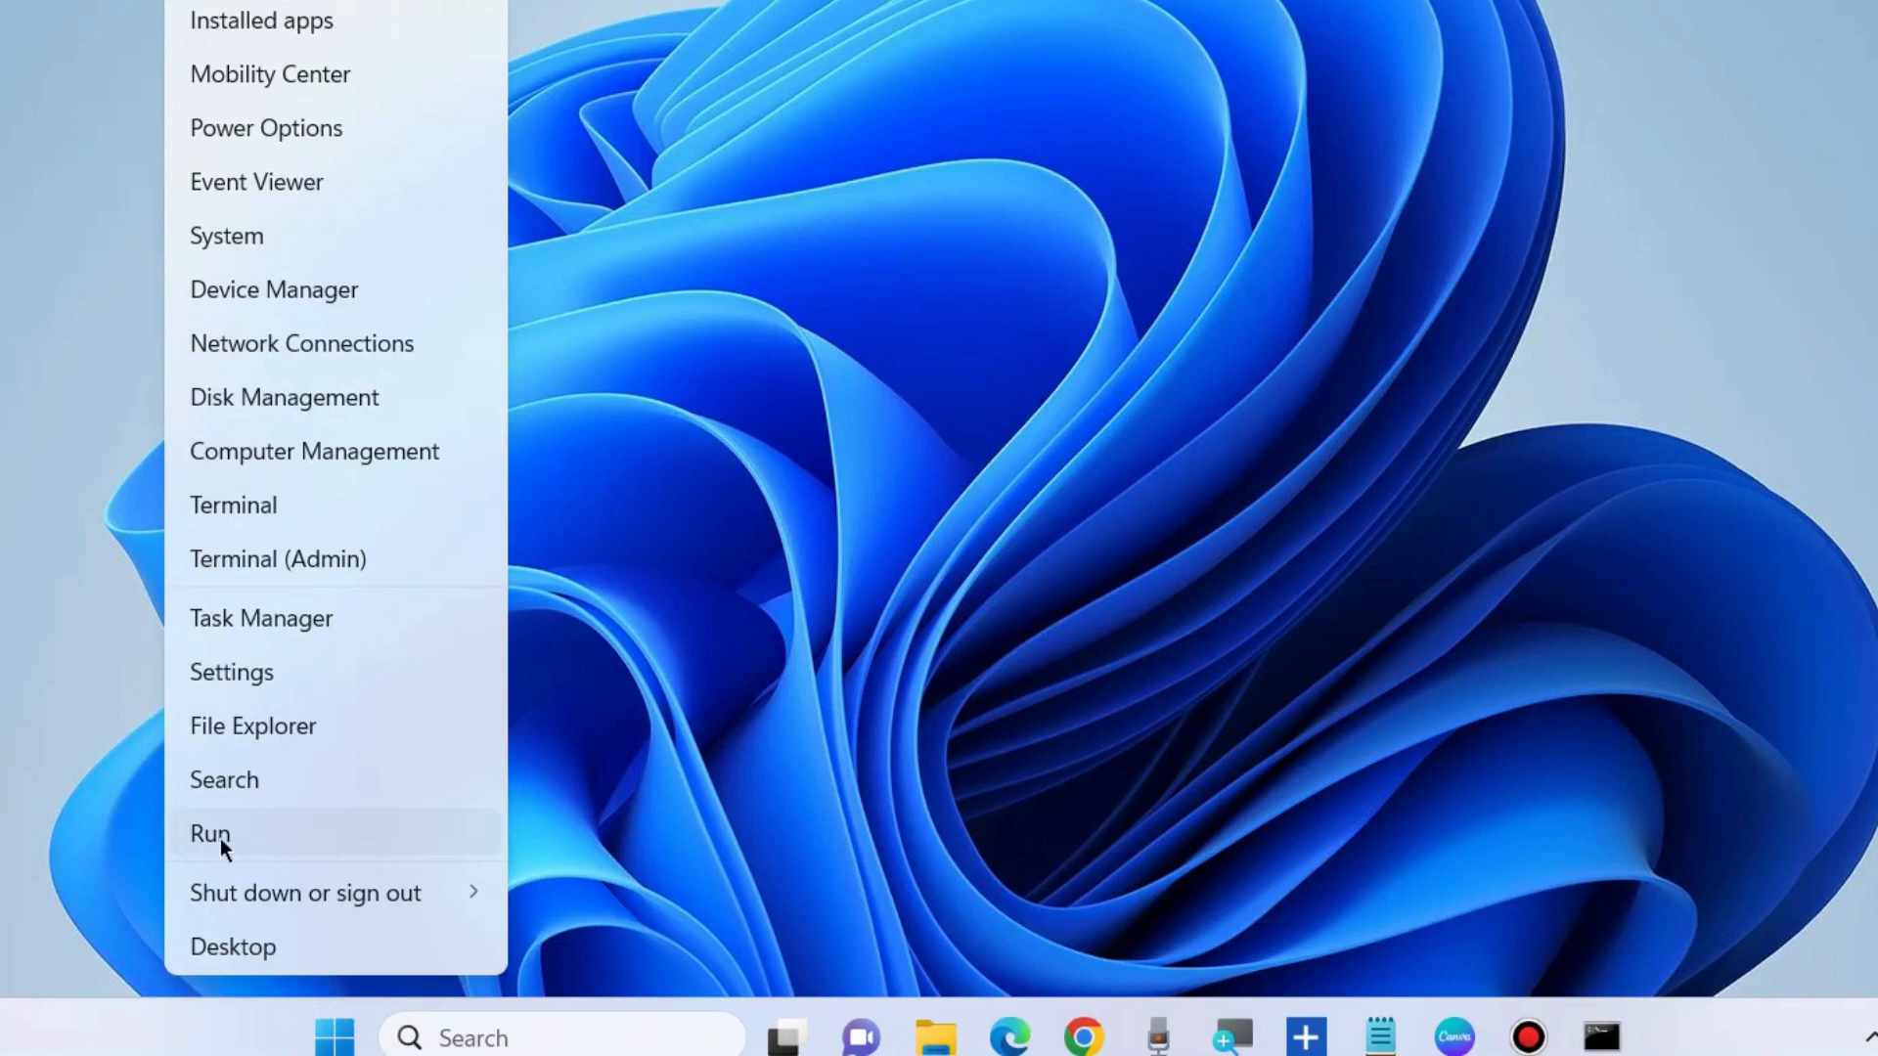
Open the Run dialog and clear its command entry
left_click(220, 837)
key("BackSpace")
left_click_drag(96, 642, 1016, 133)
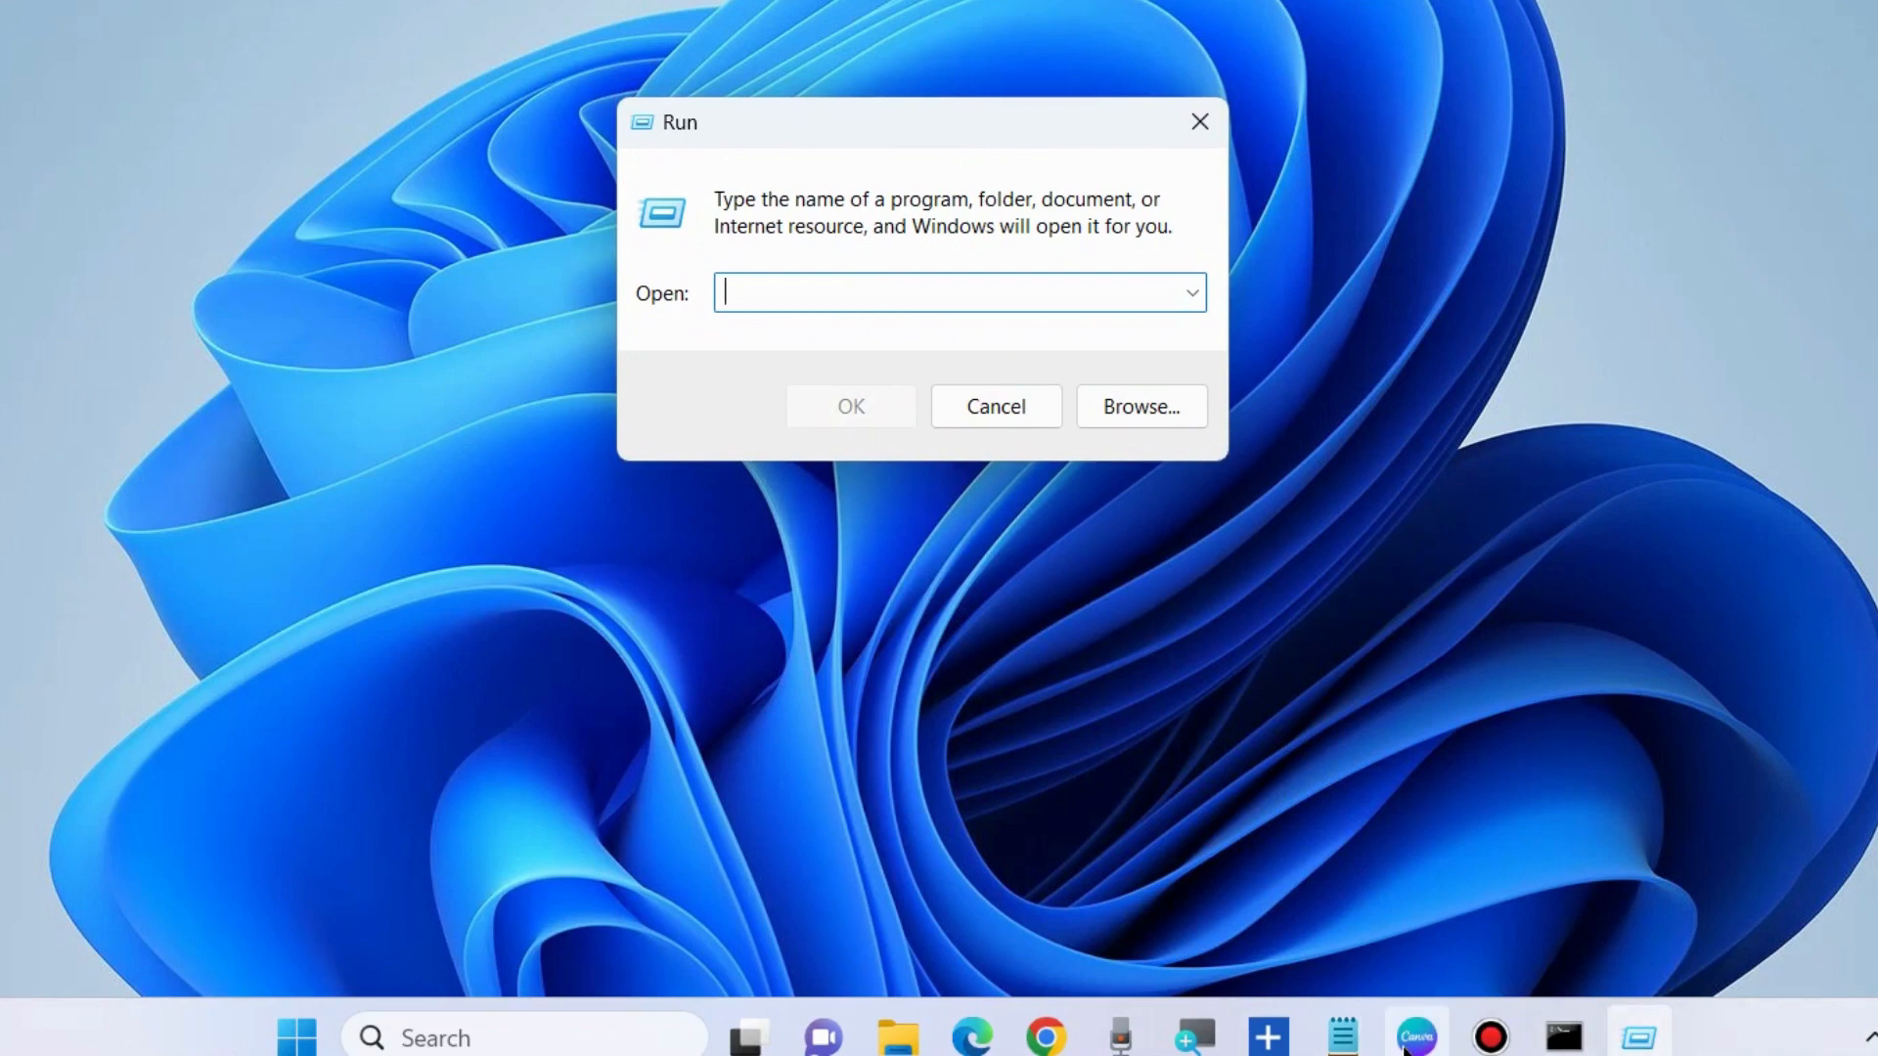
Switch to the open Notepad document and copy the path C:\Windows\SoftwareDistribution\Download
left_click(1343, 1035)
left_click_drag(904, 297, 920, 360)
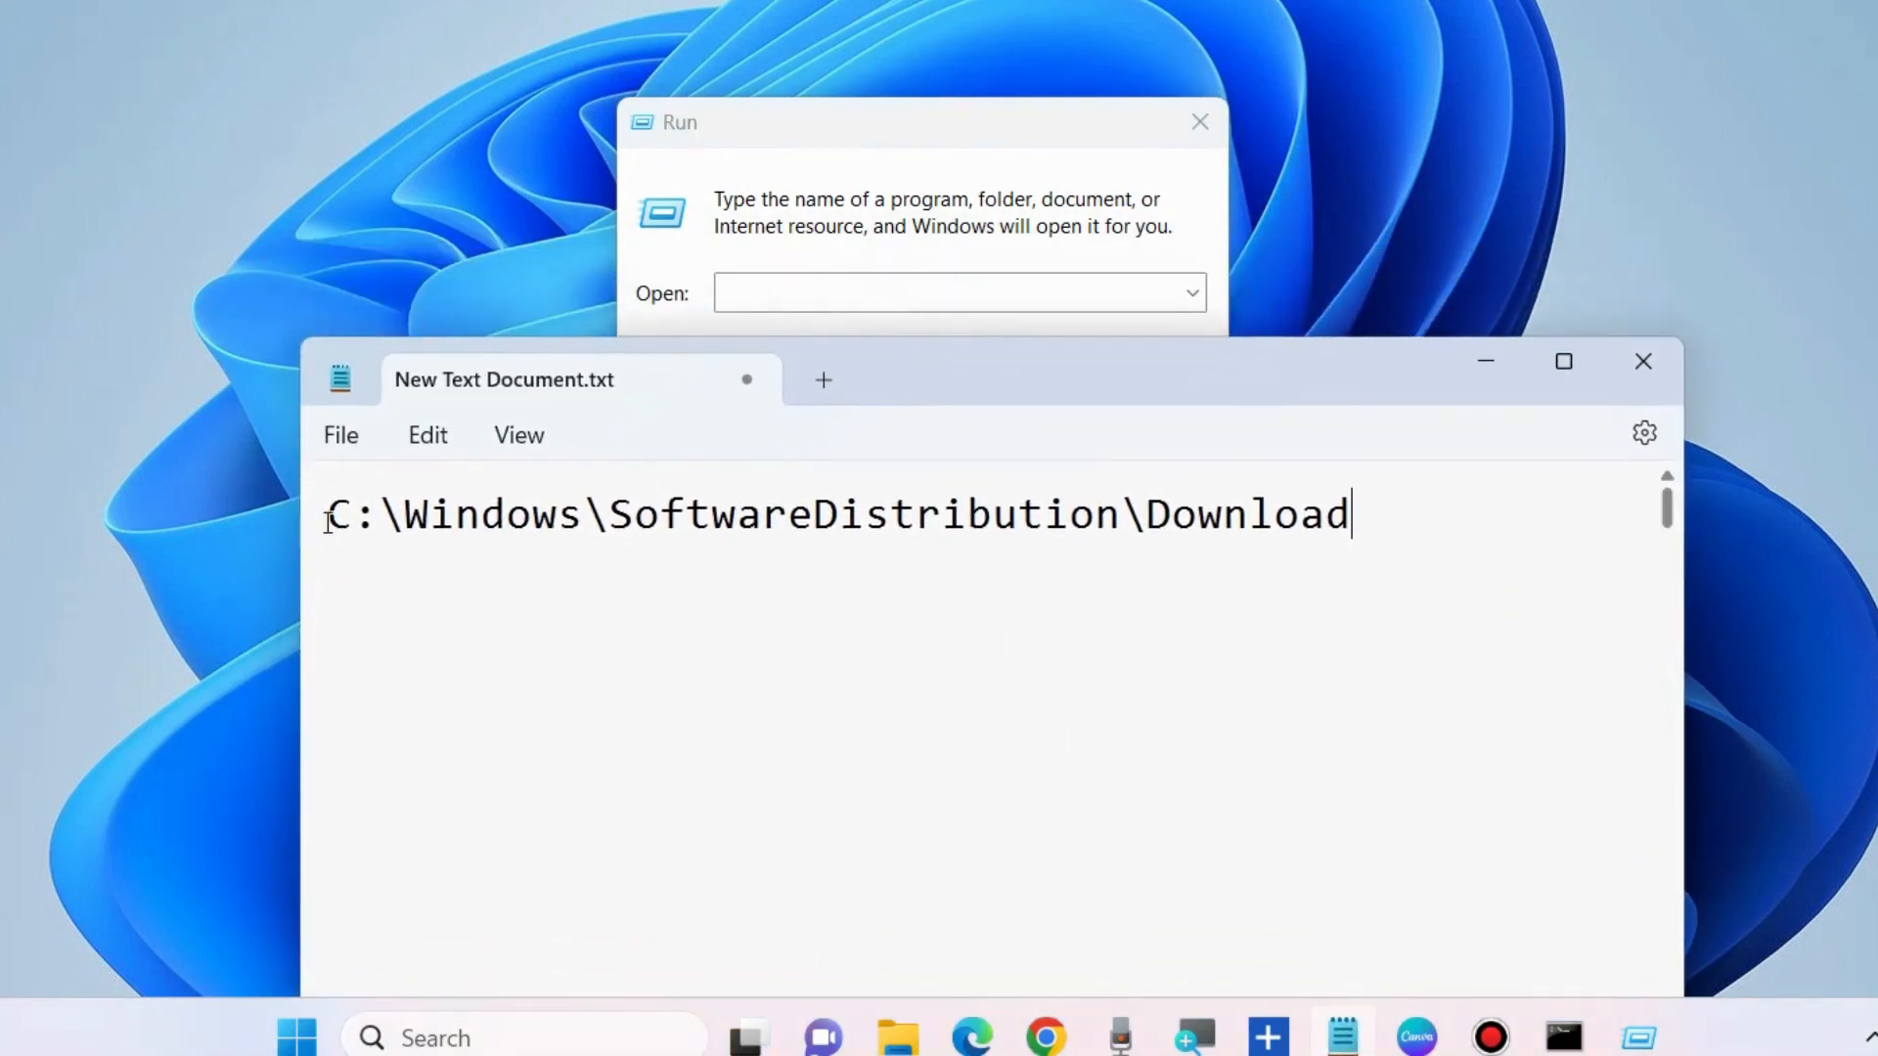
mouse_move(326, 515)
left_mouse_down()
mouse_move(1355, 519)
mouse_move(357, 515)
mouse_move(332, 533)
left_mouse_up()
key("ctrl+c")
left_click(1357, 519)
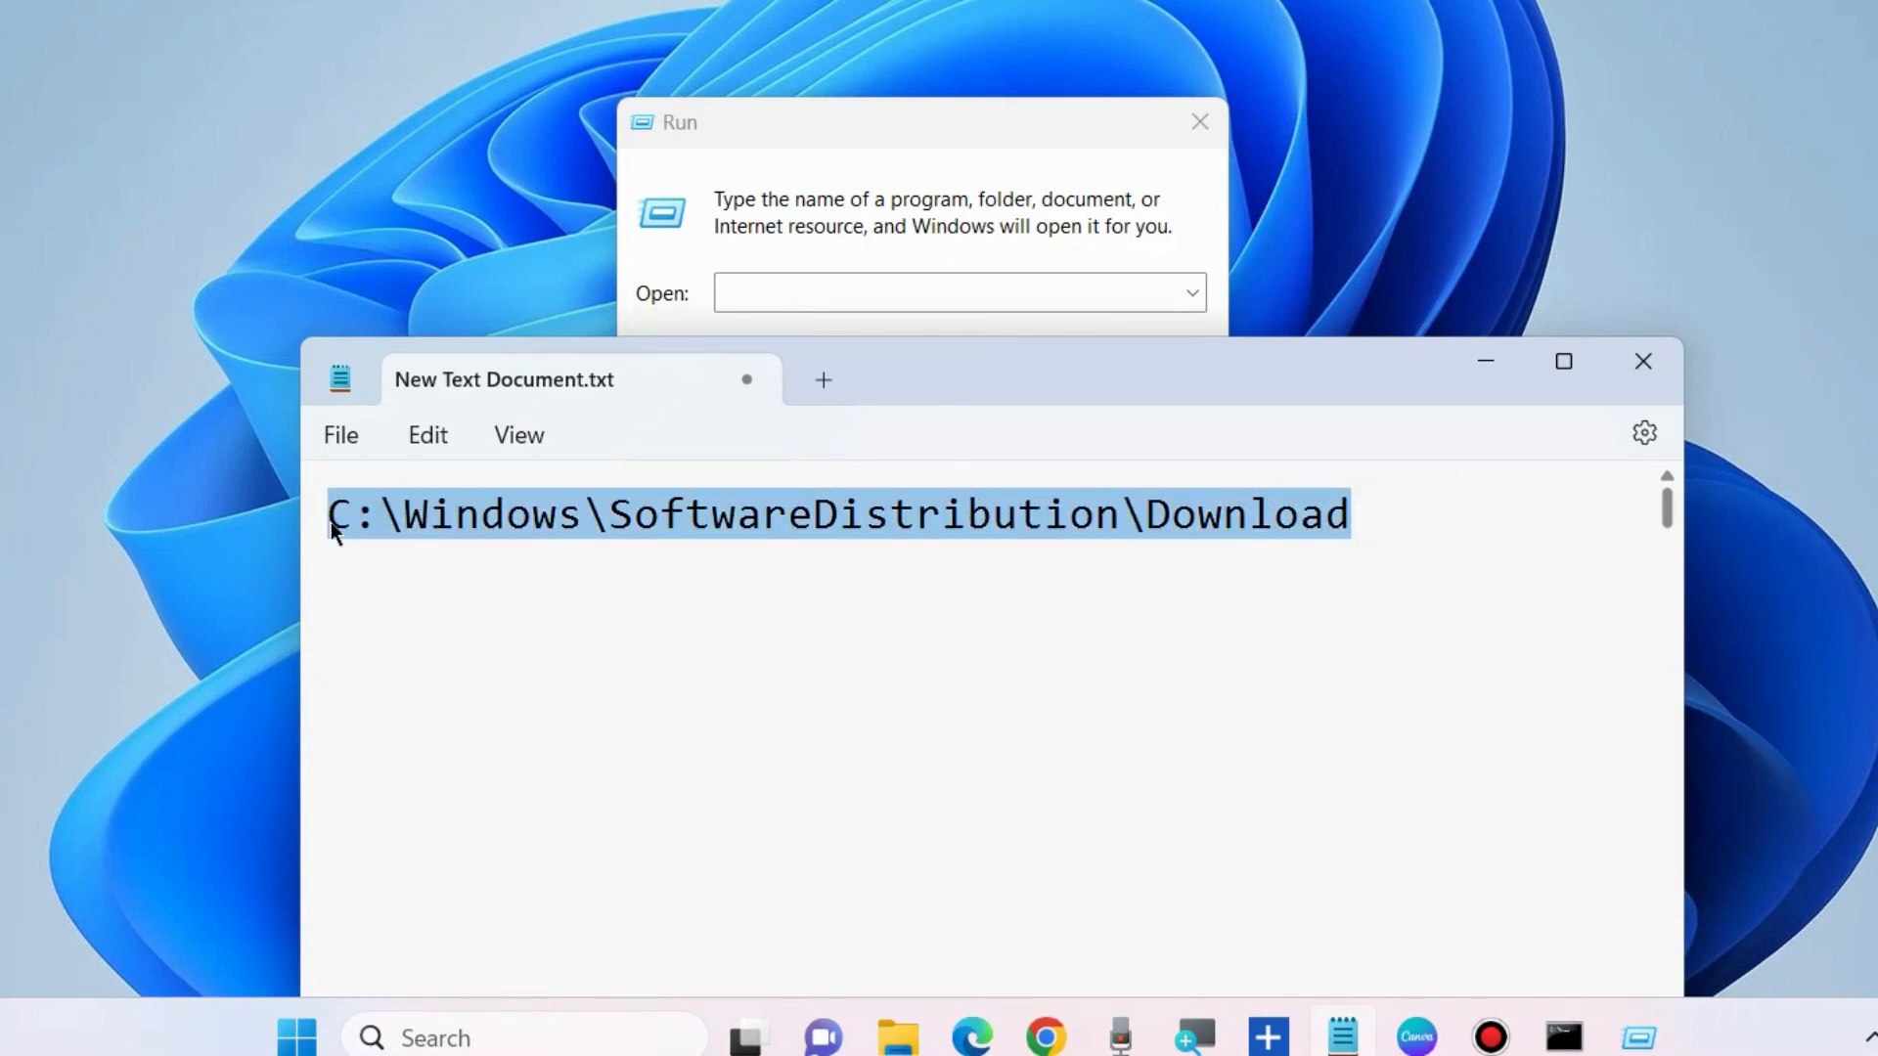
Paste the copied path C:\Windows\SoftwareDistribution\Download into the Run dialog and open that folder
left_click(832, 285)
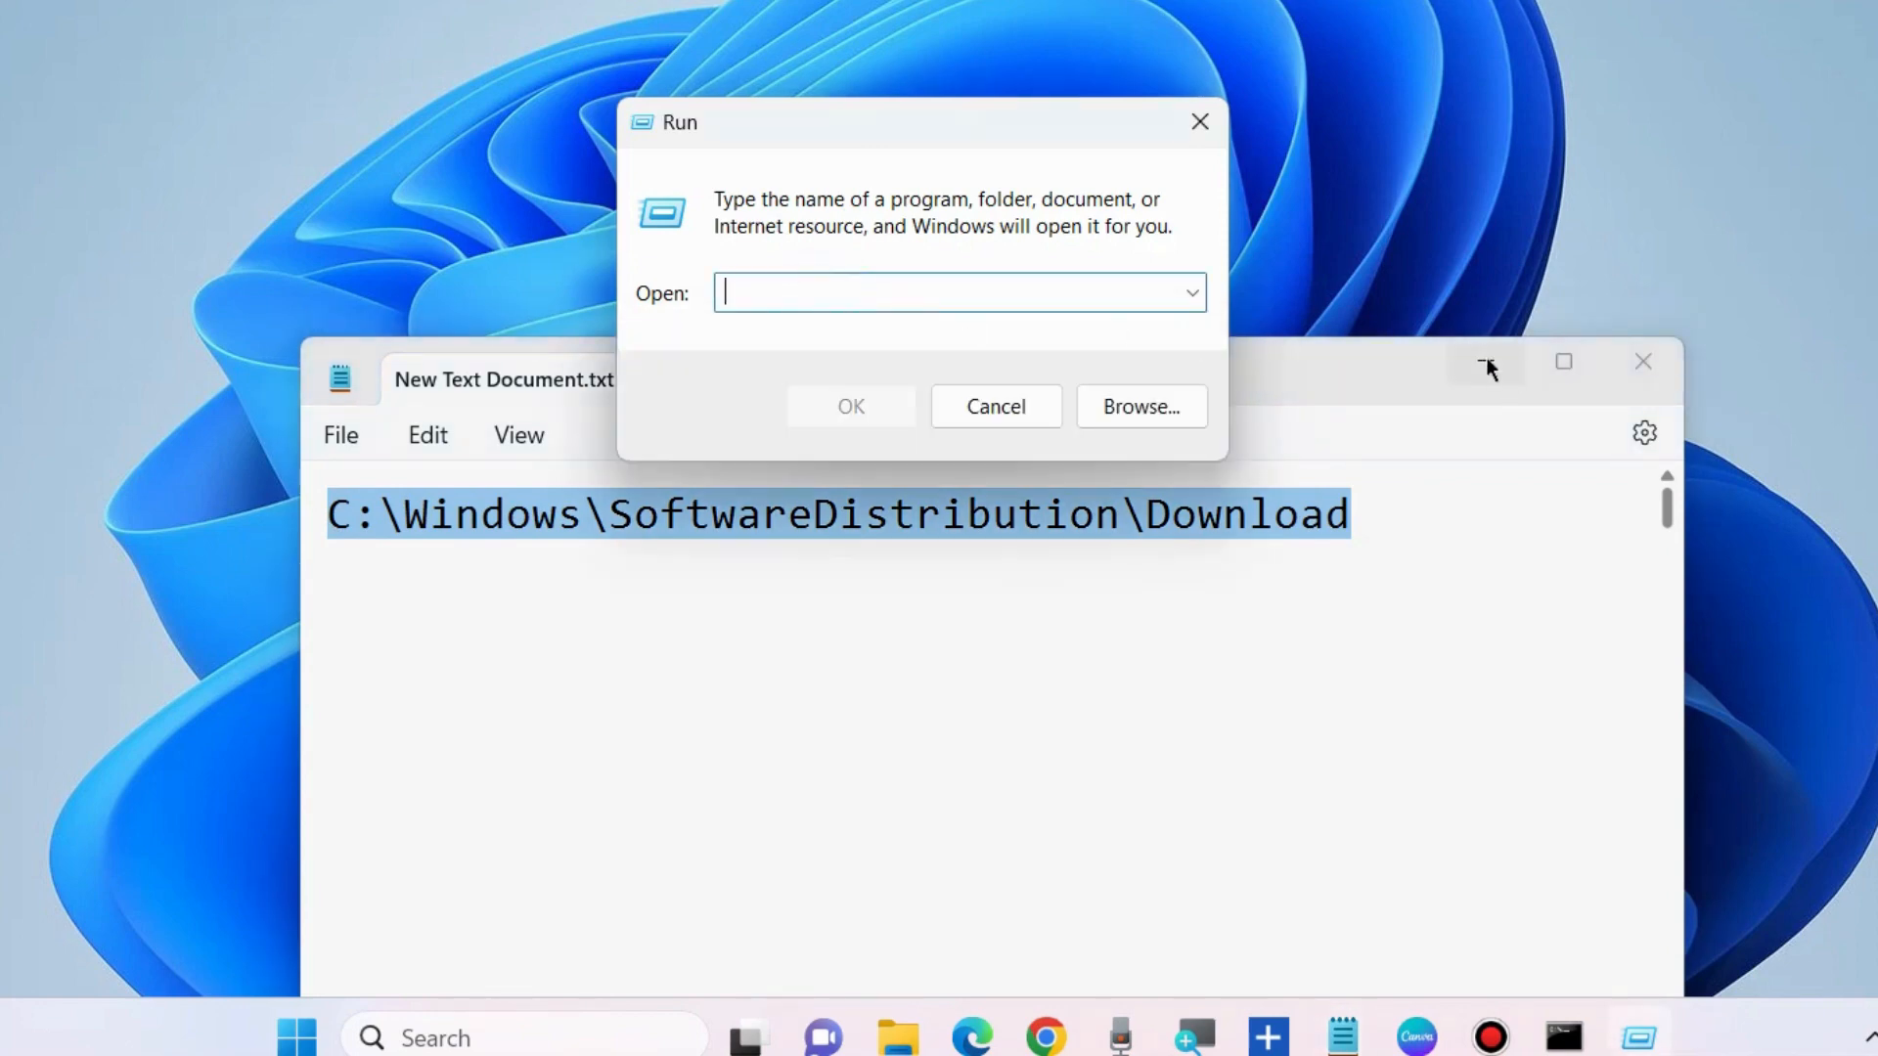
left_click(710, 544)
left_click(748, 287)
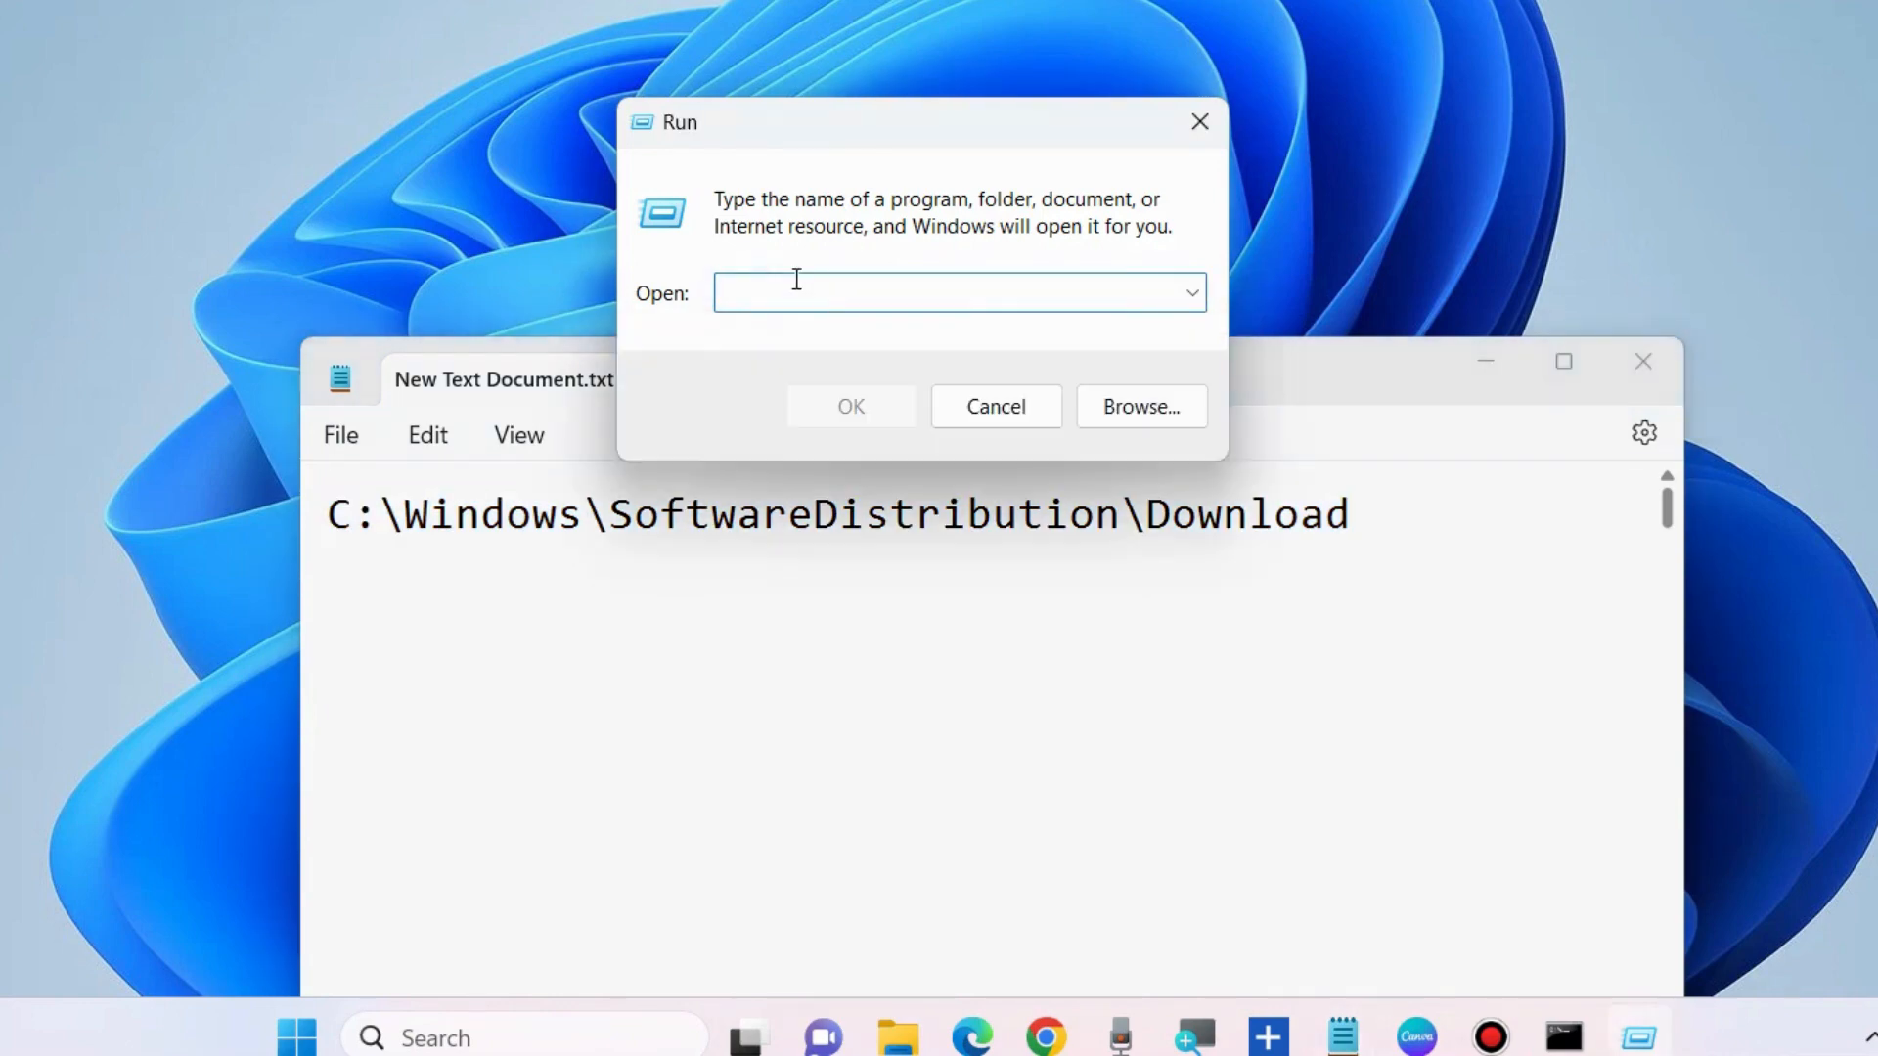
key("ctrl+v")
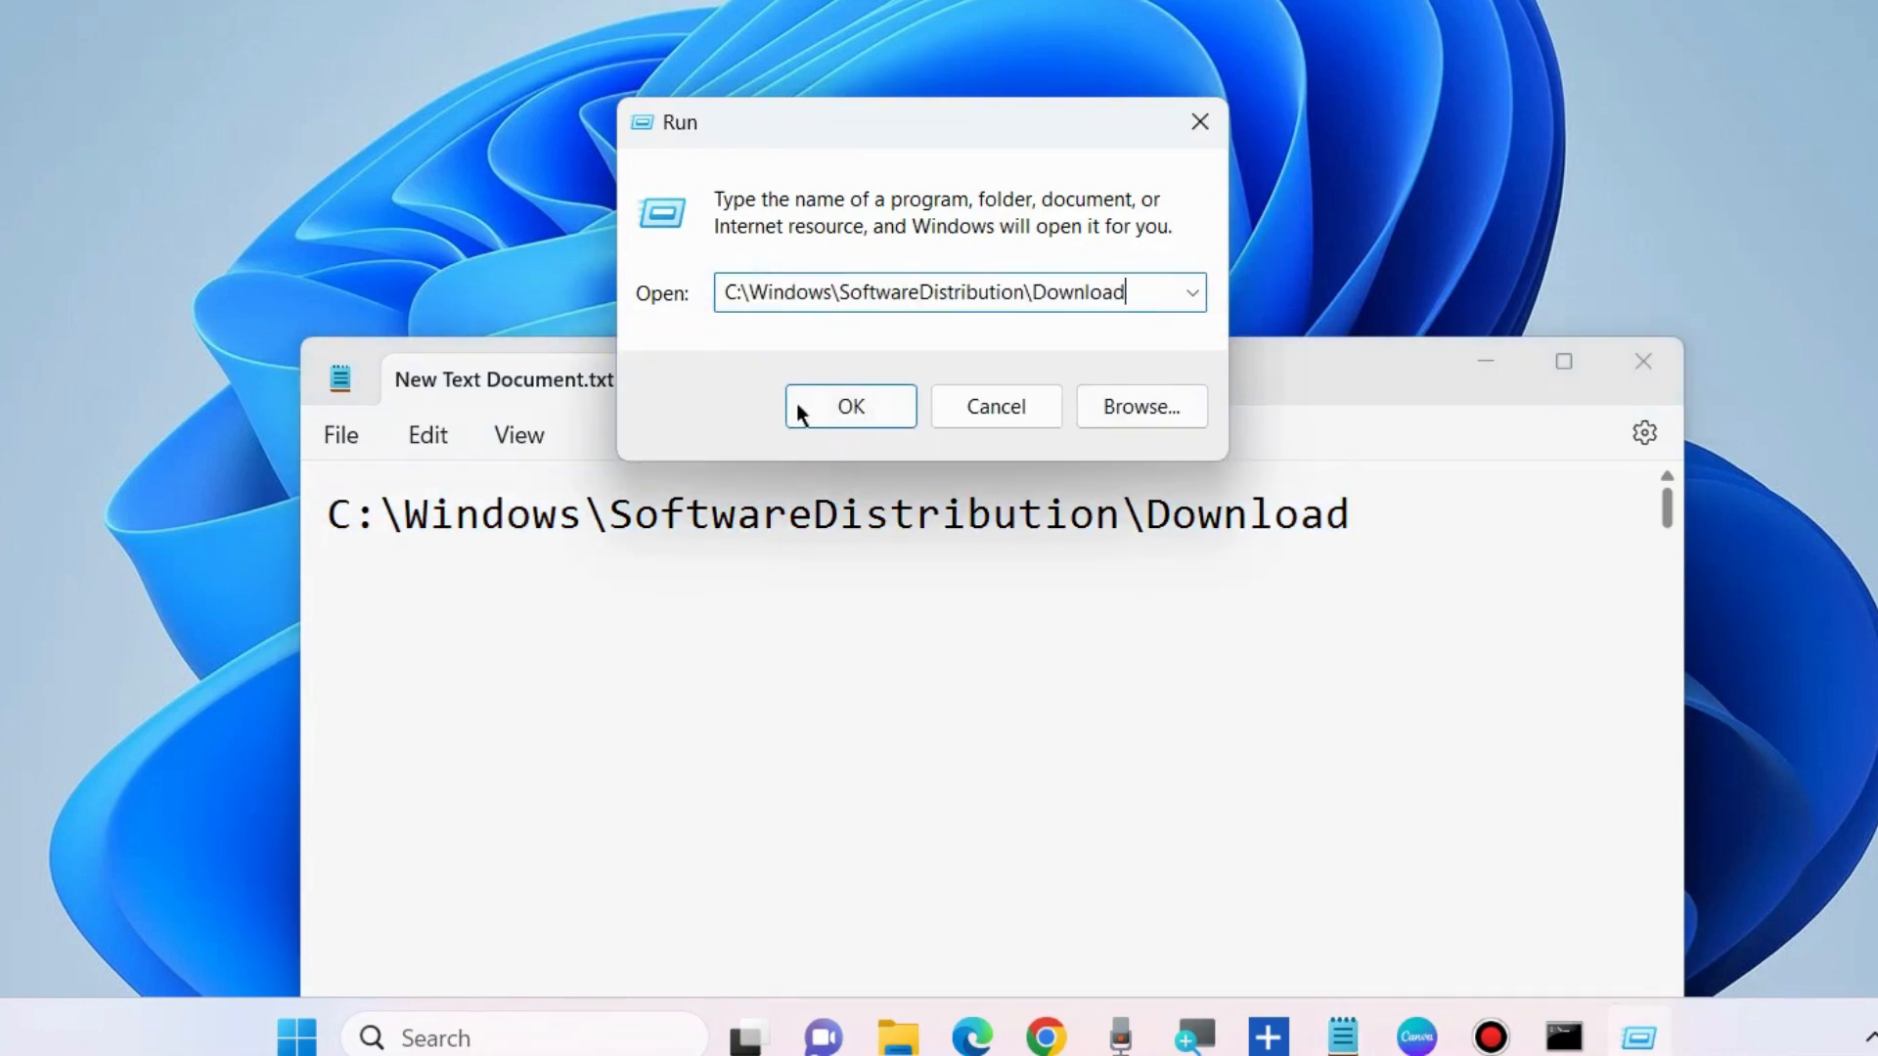
left_click(850, 407)
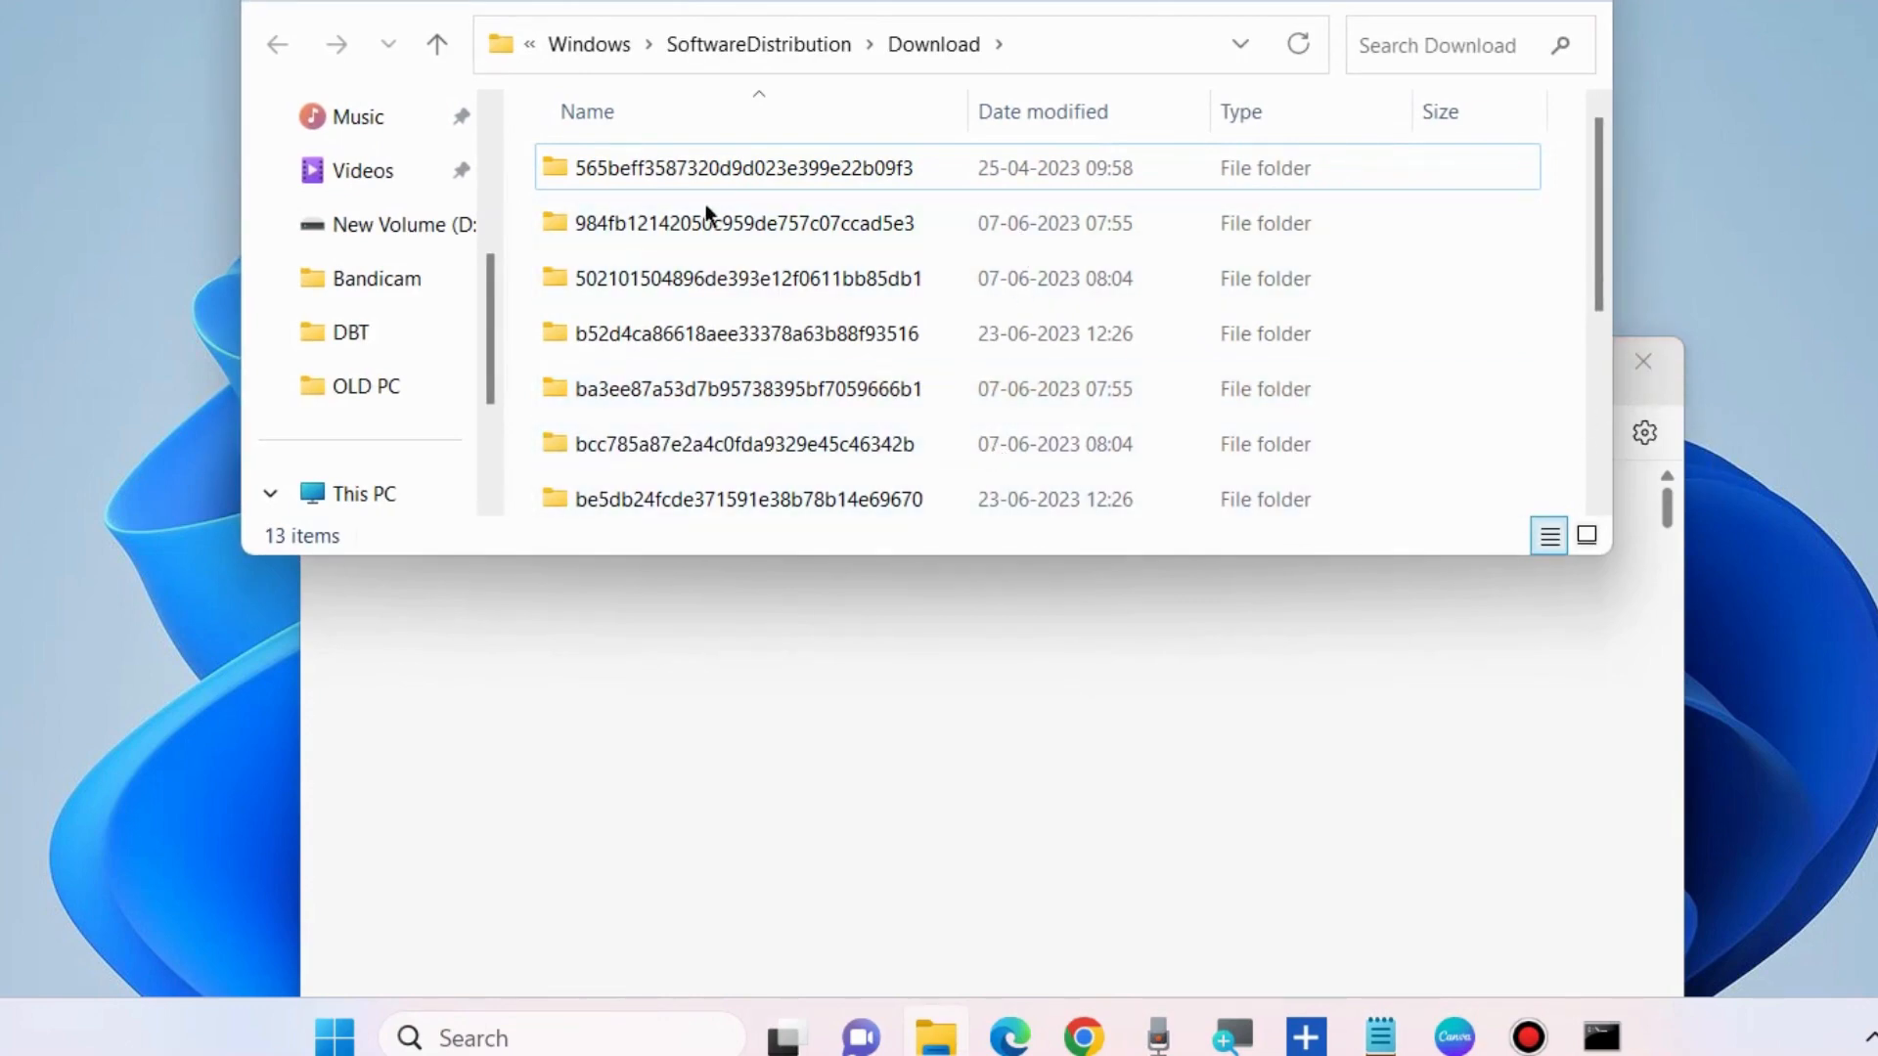
Try to delete everything in the SoftwareDistribution Download folder, skipping items that need administrator permission, and close the open windows
scroll(707, 289, "down", 2)
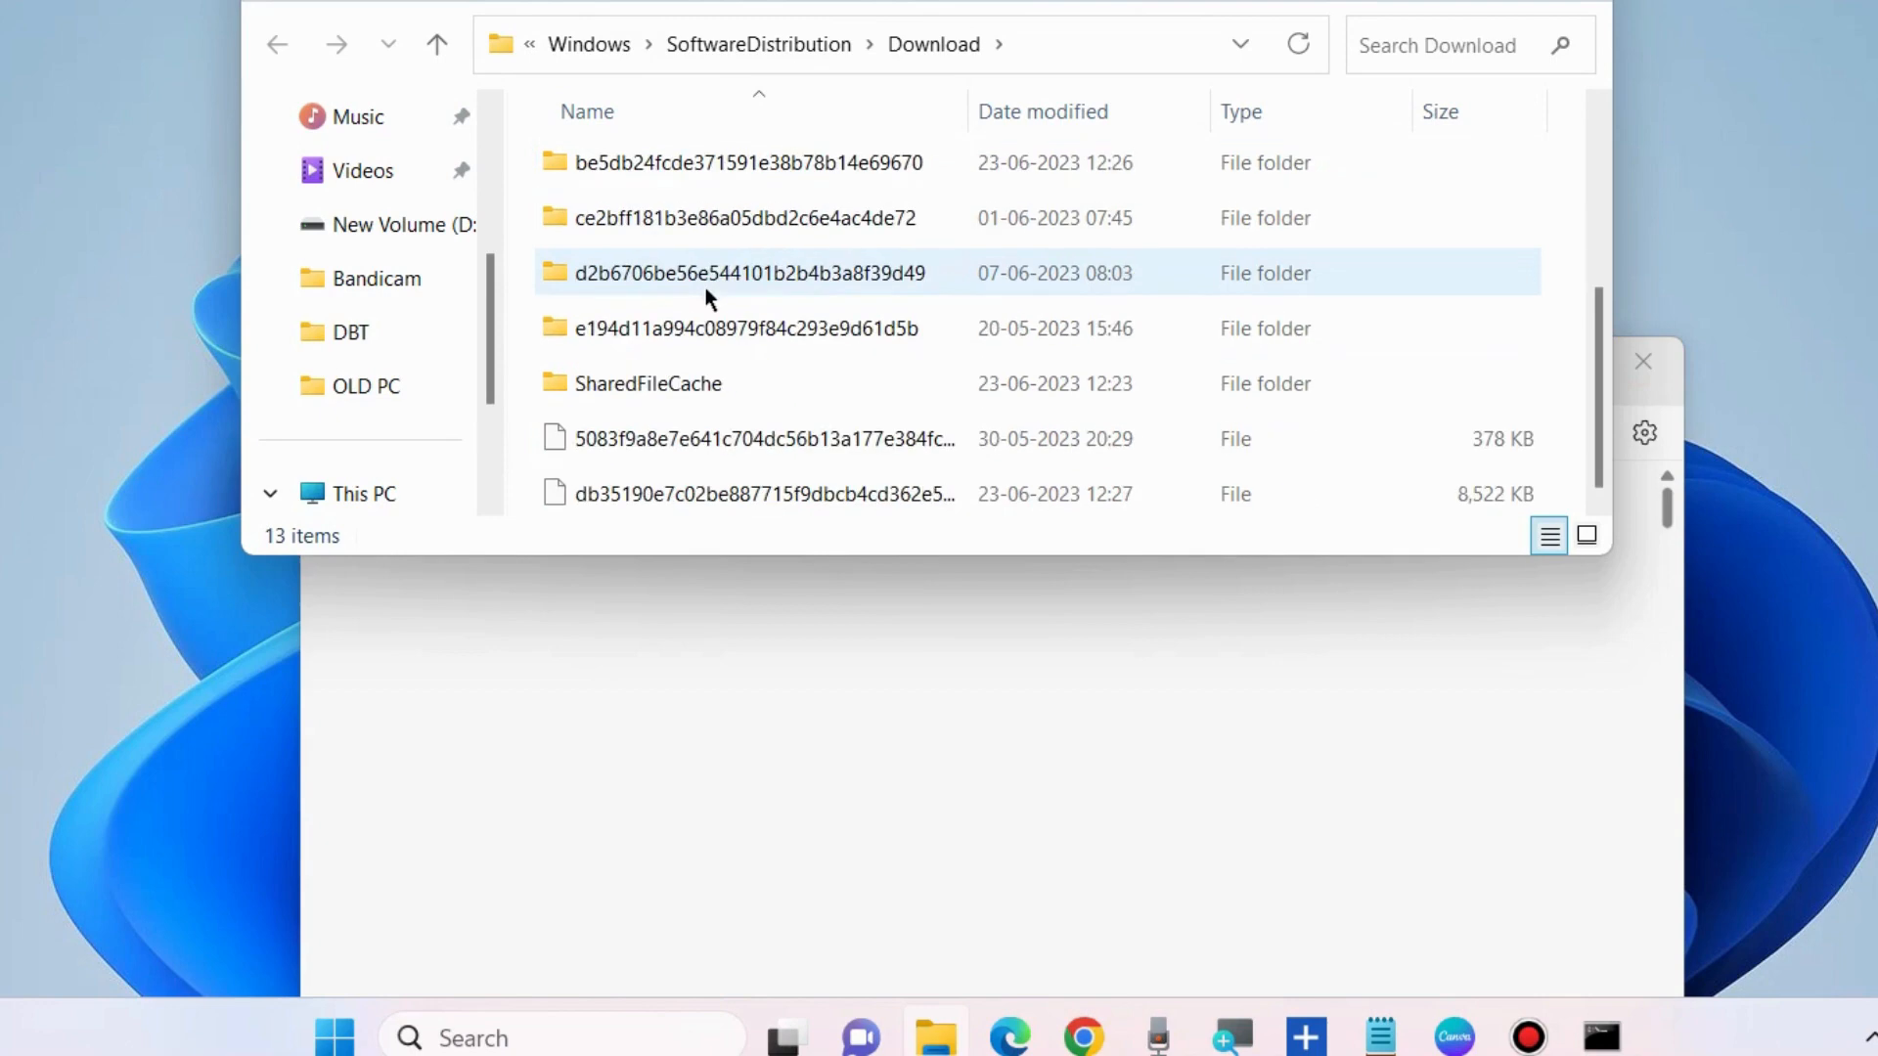
left_click(659, 219)
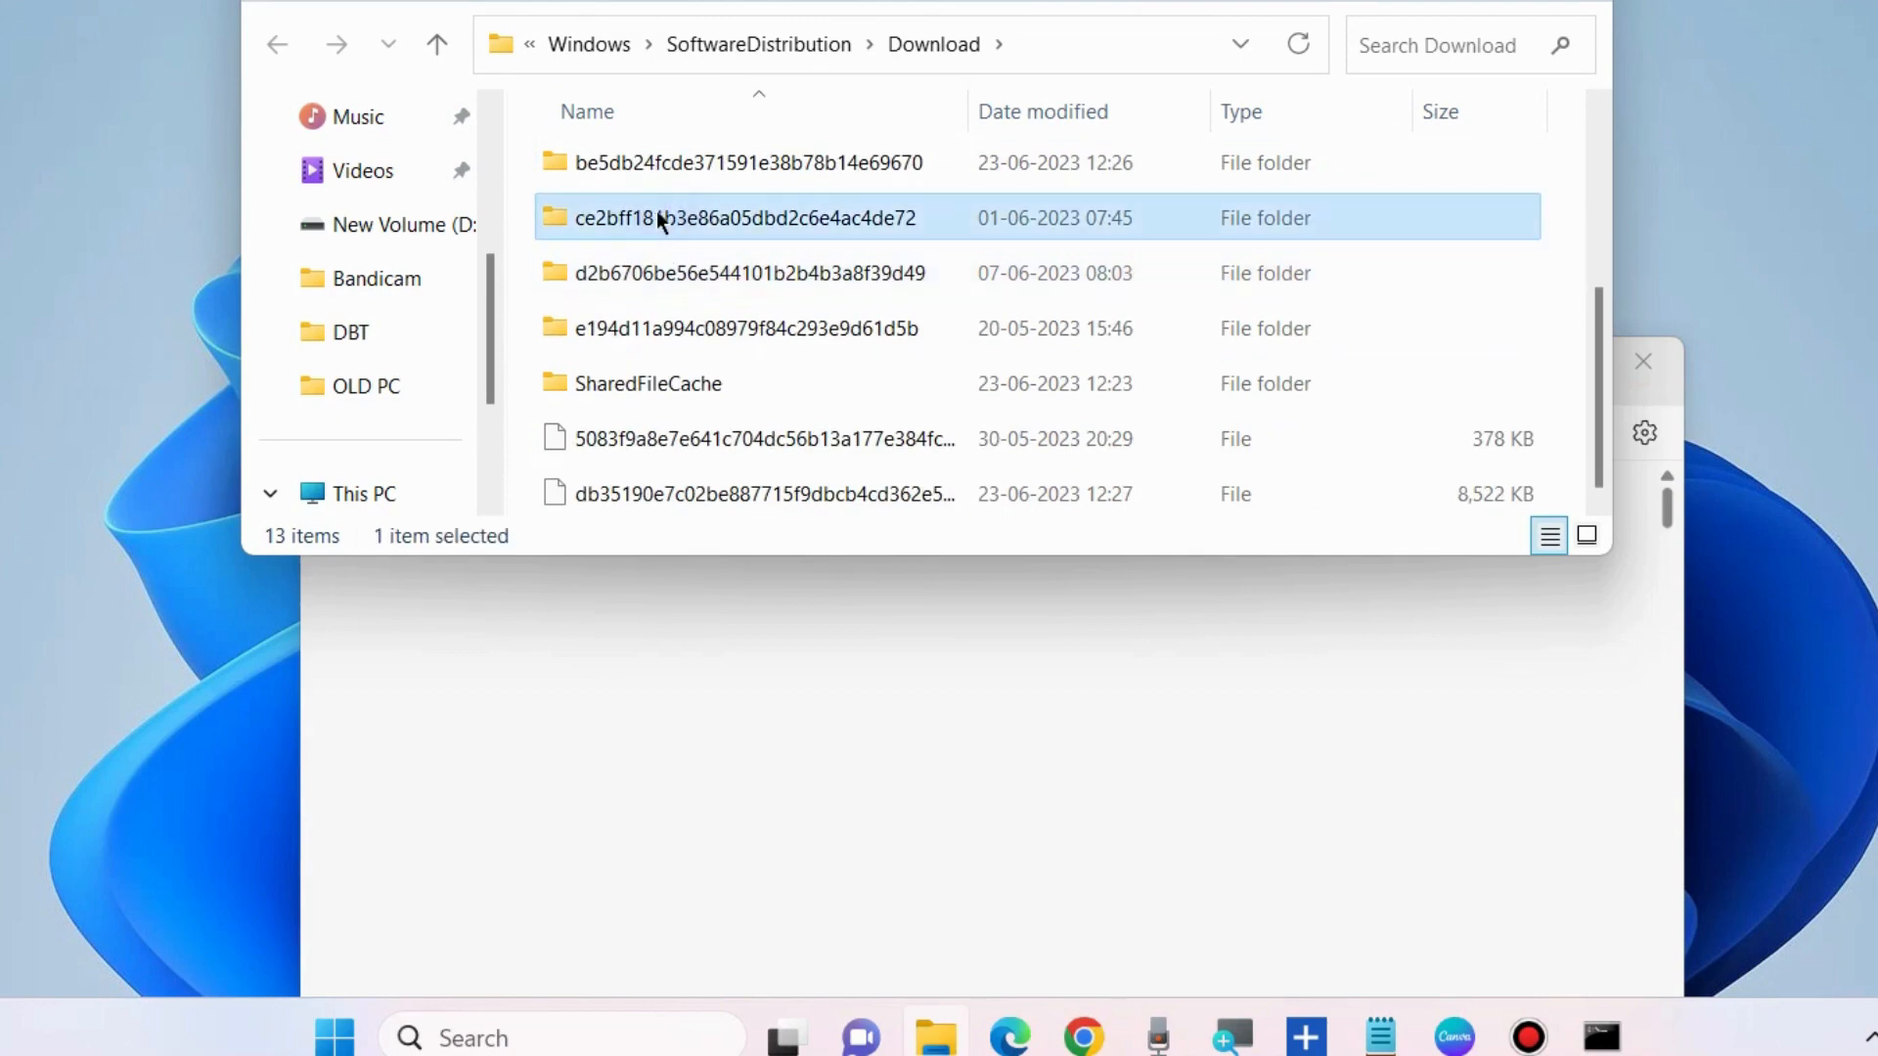
key("ctrl+a")
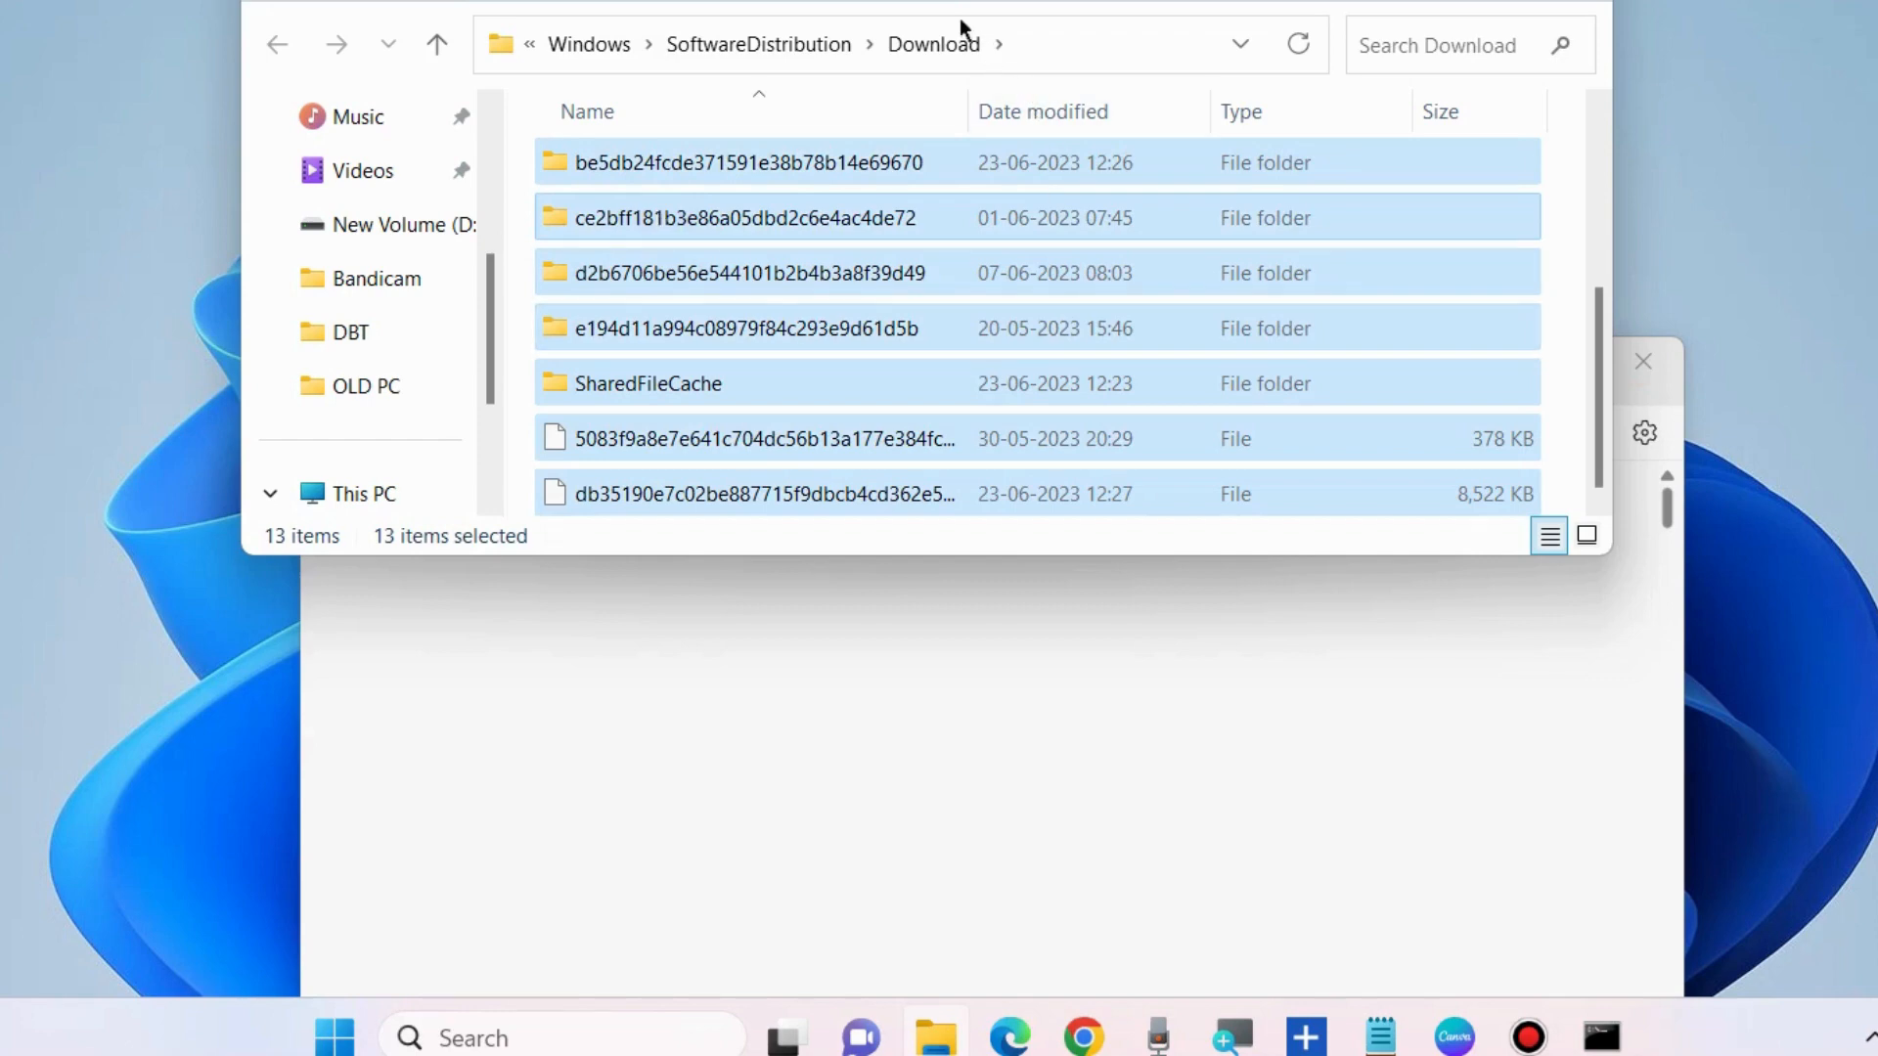
key("Delete")
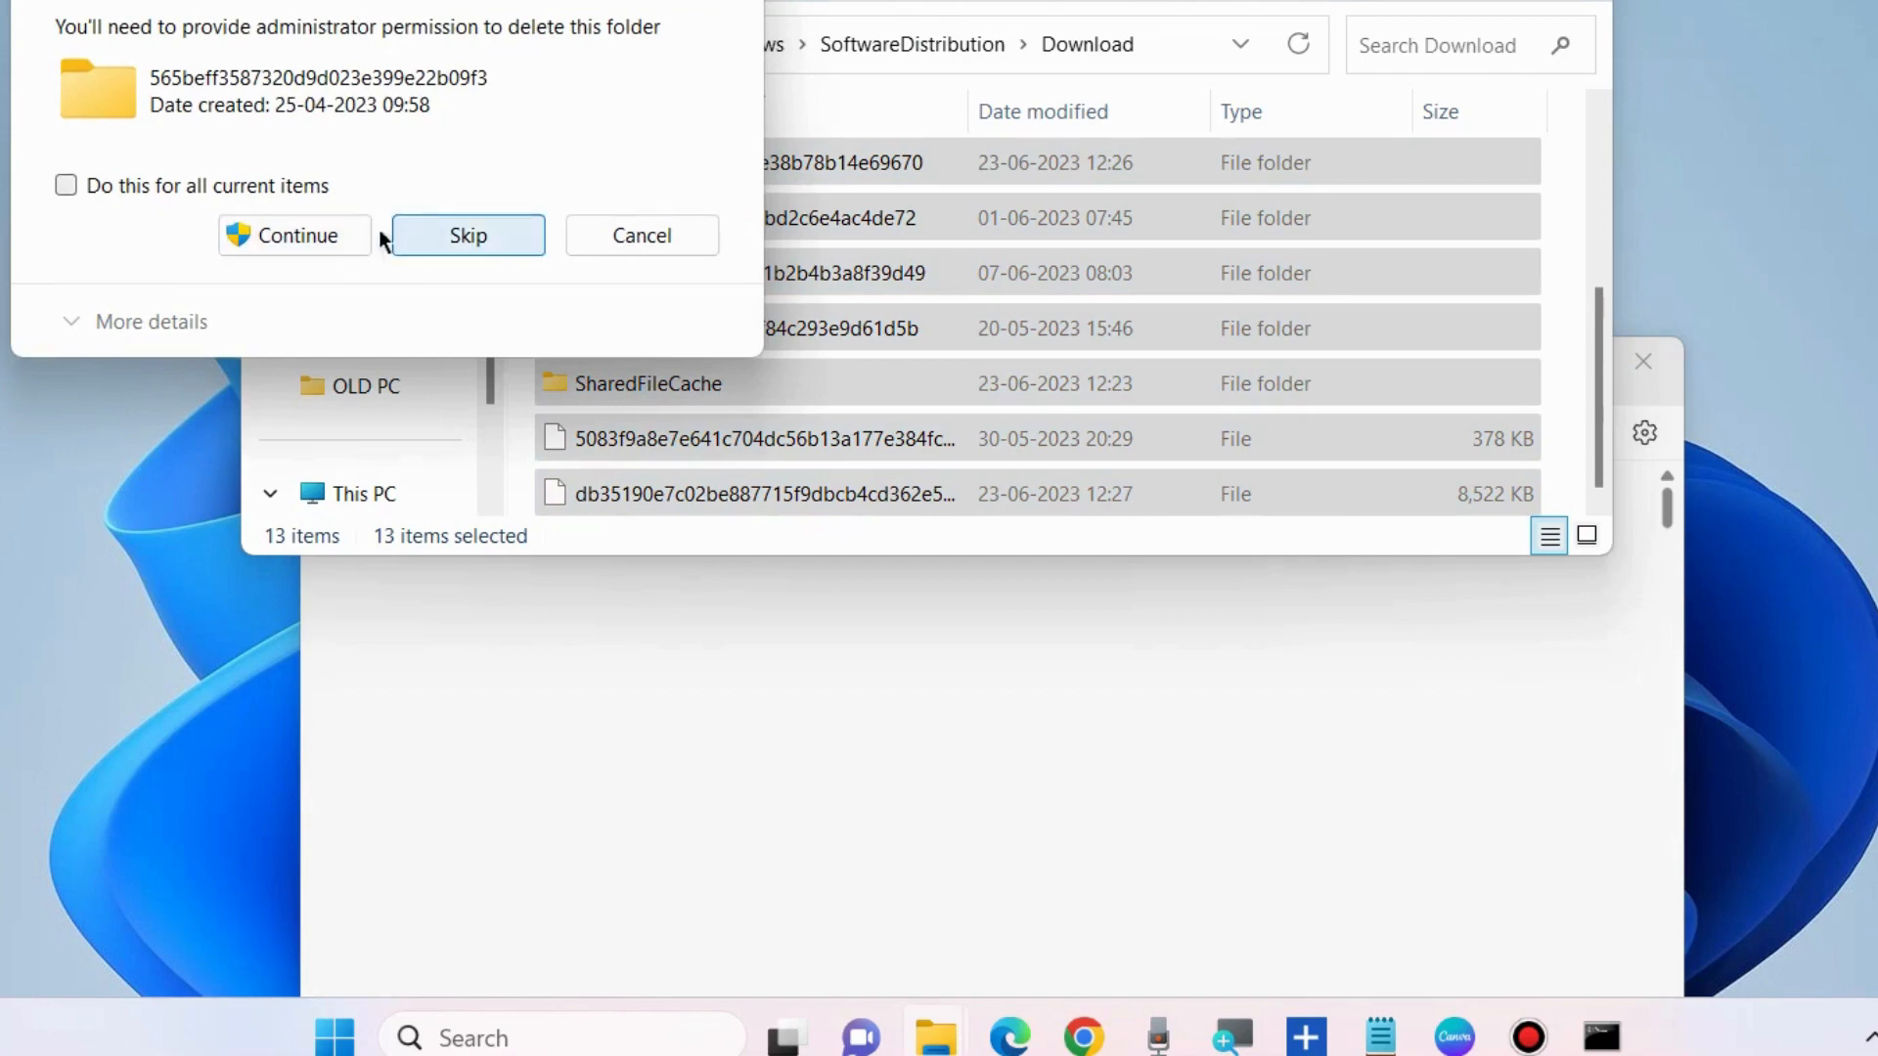
left_click(487, 235)
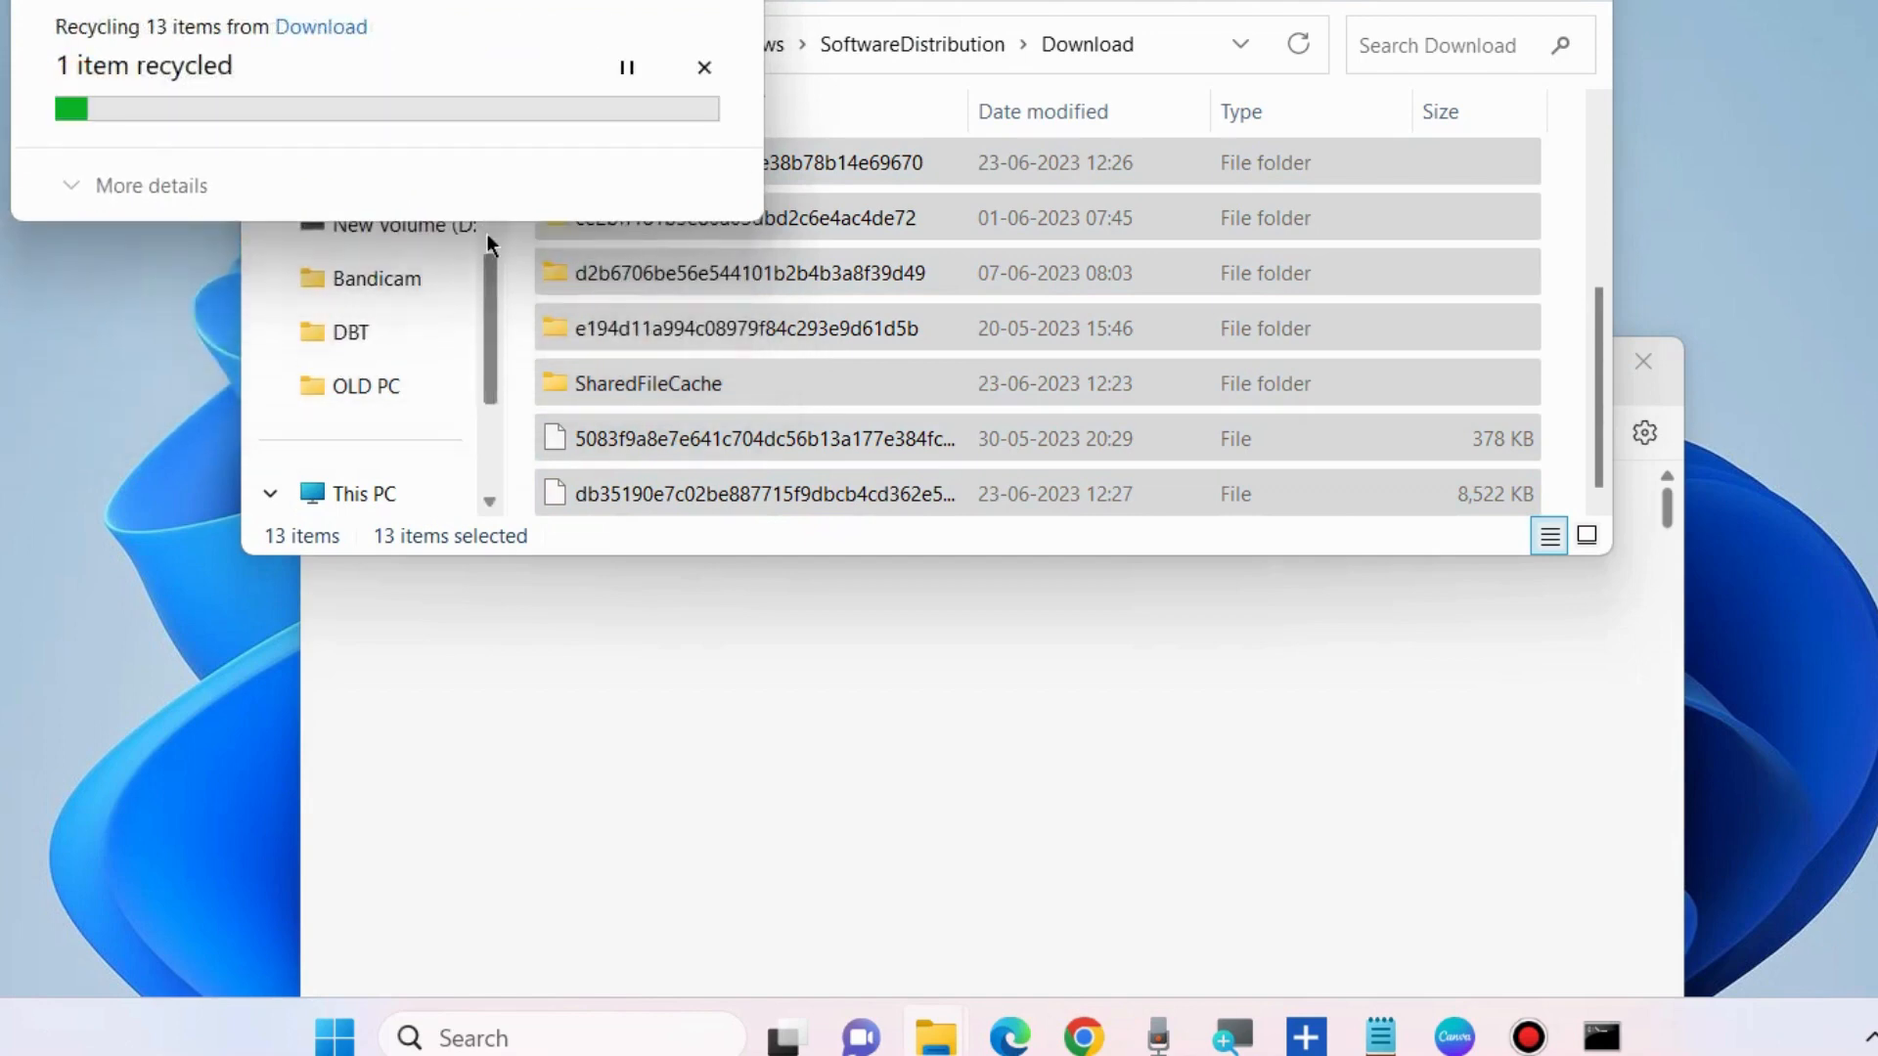
left_click(468, 238)
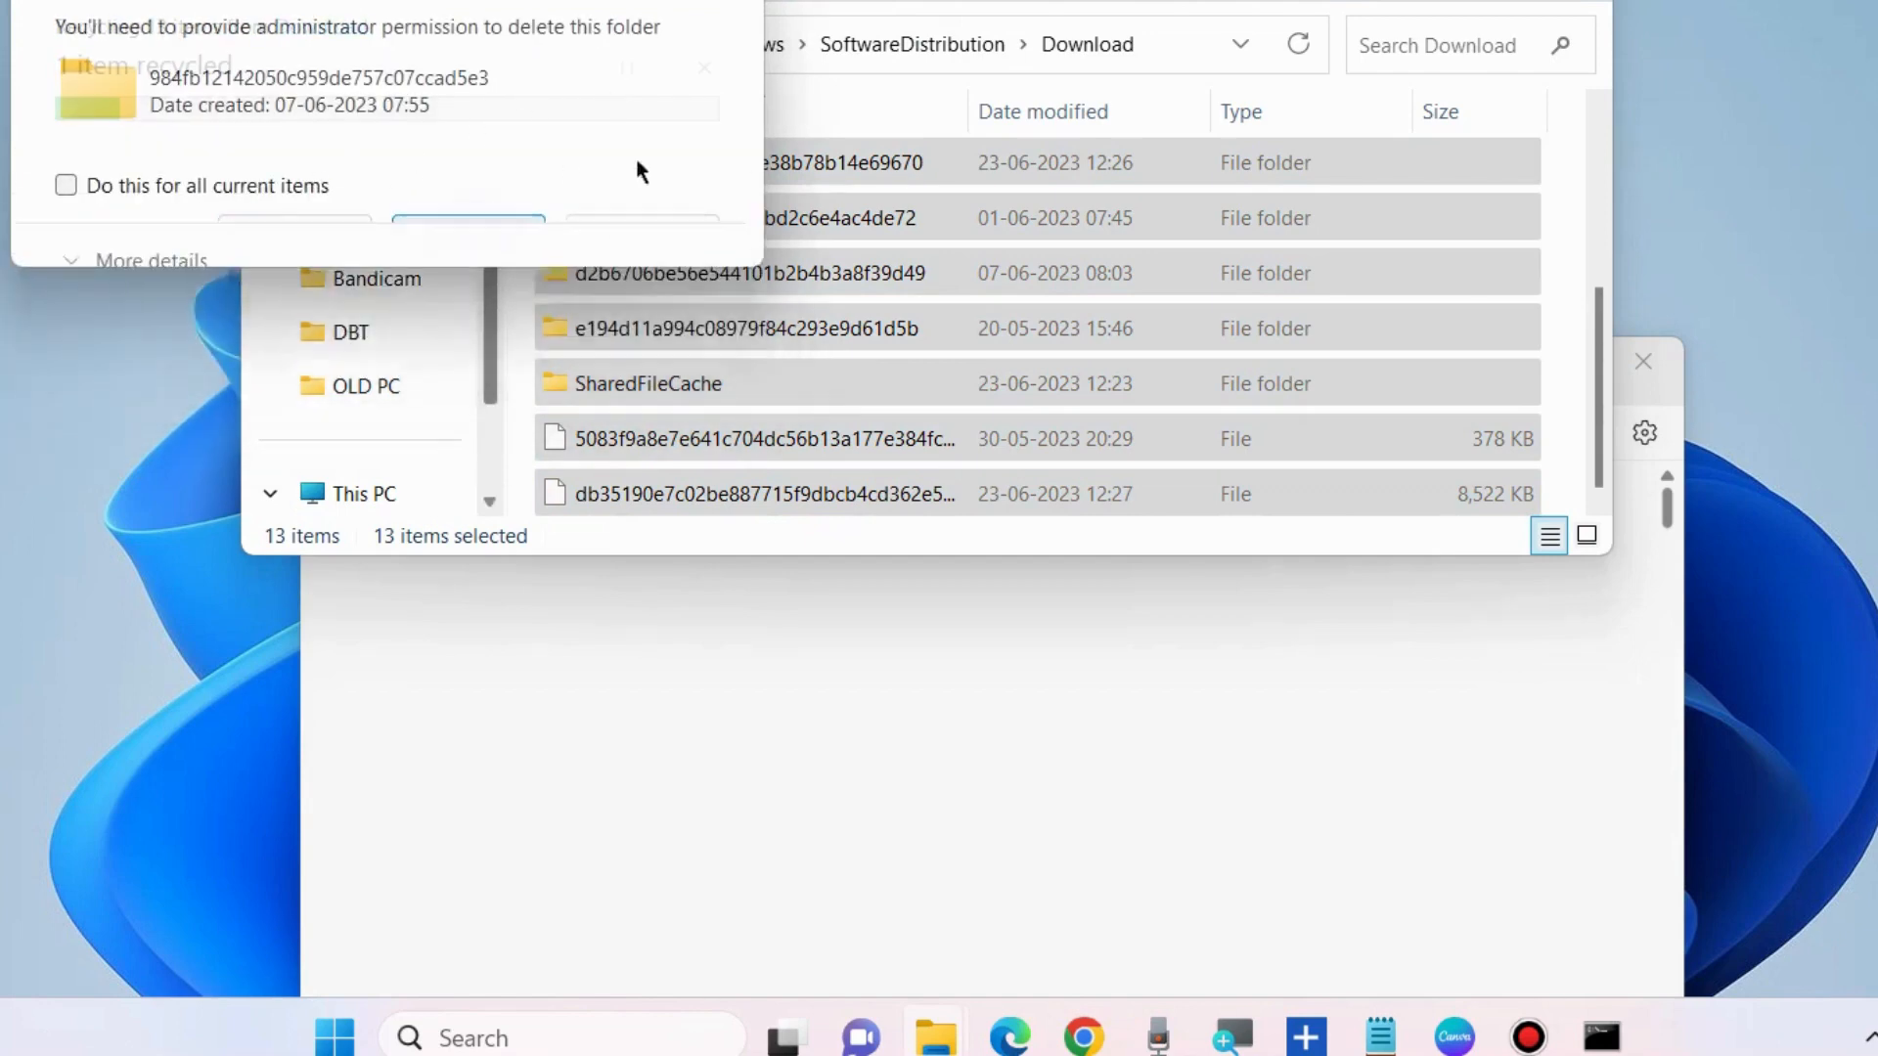
left_click(470, 236)
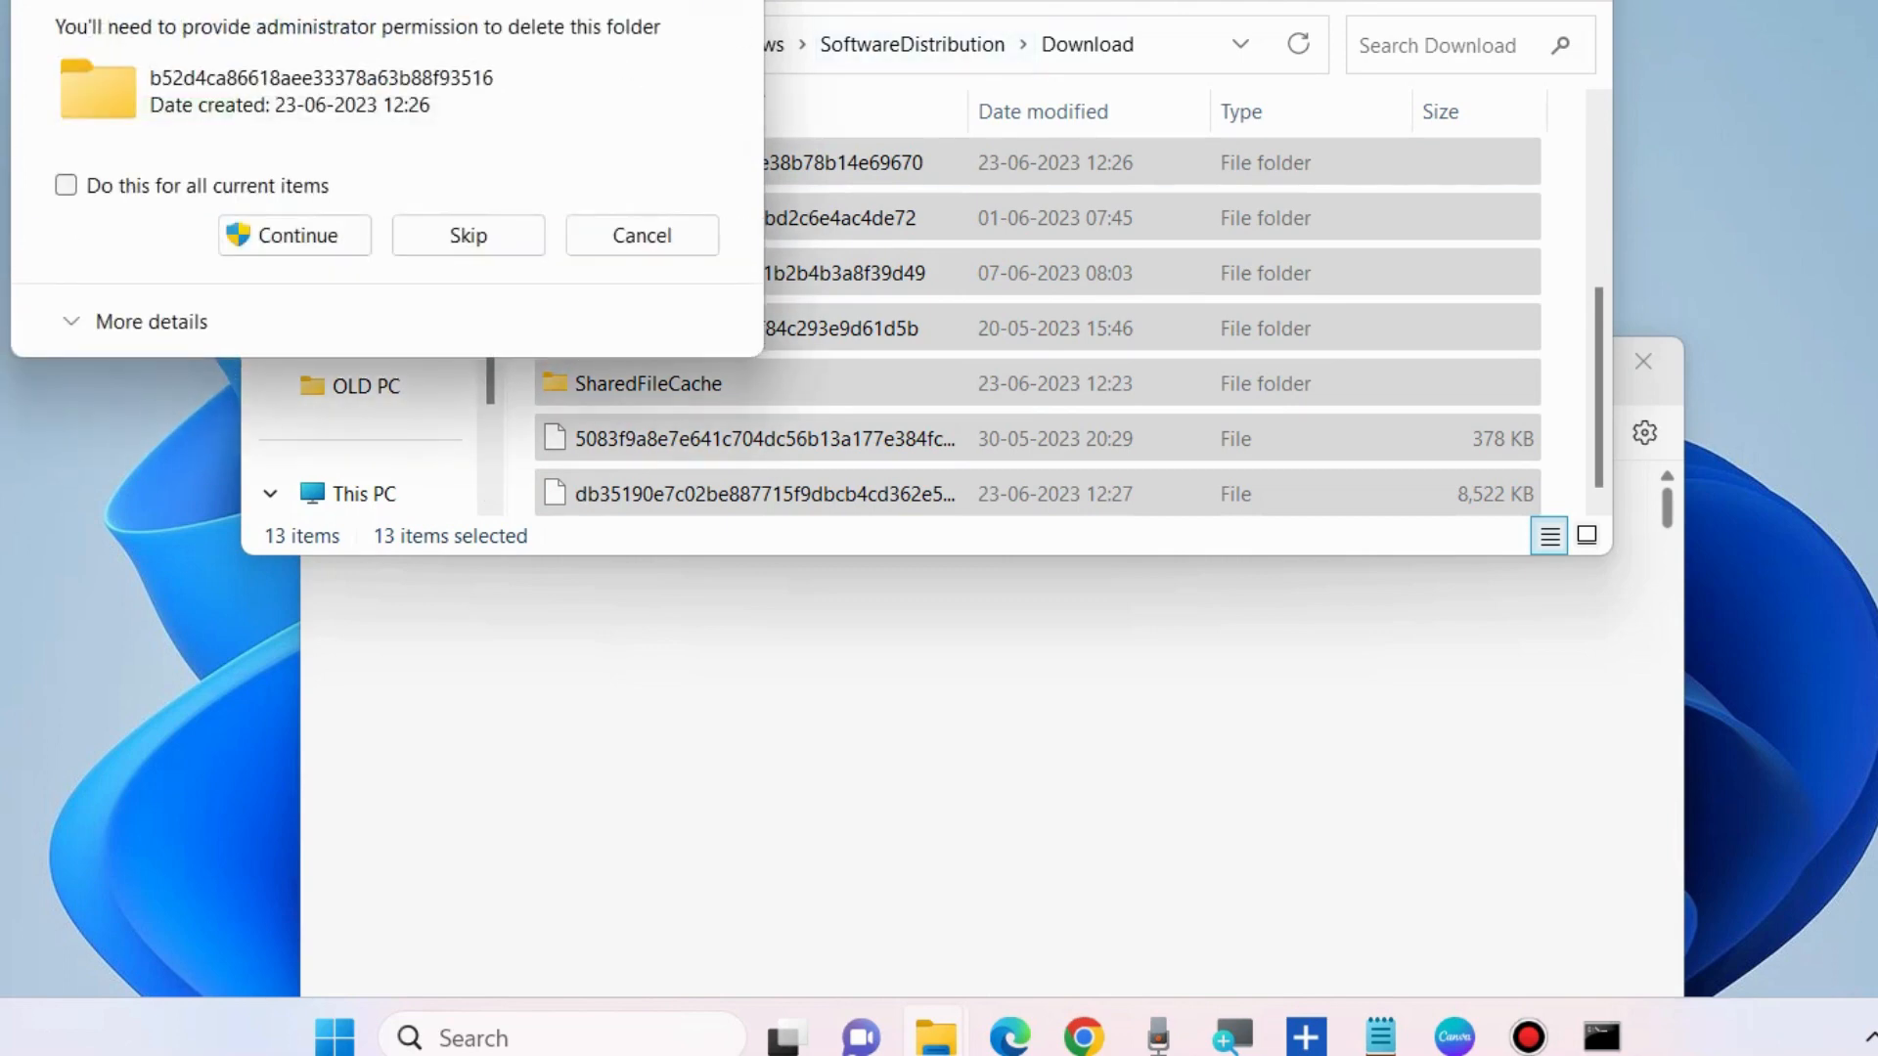
left_click(725, 1)
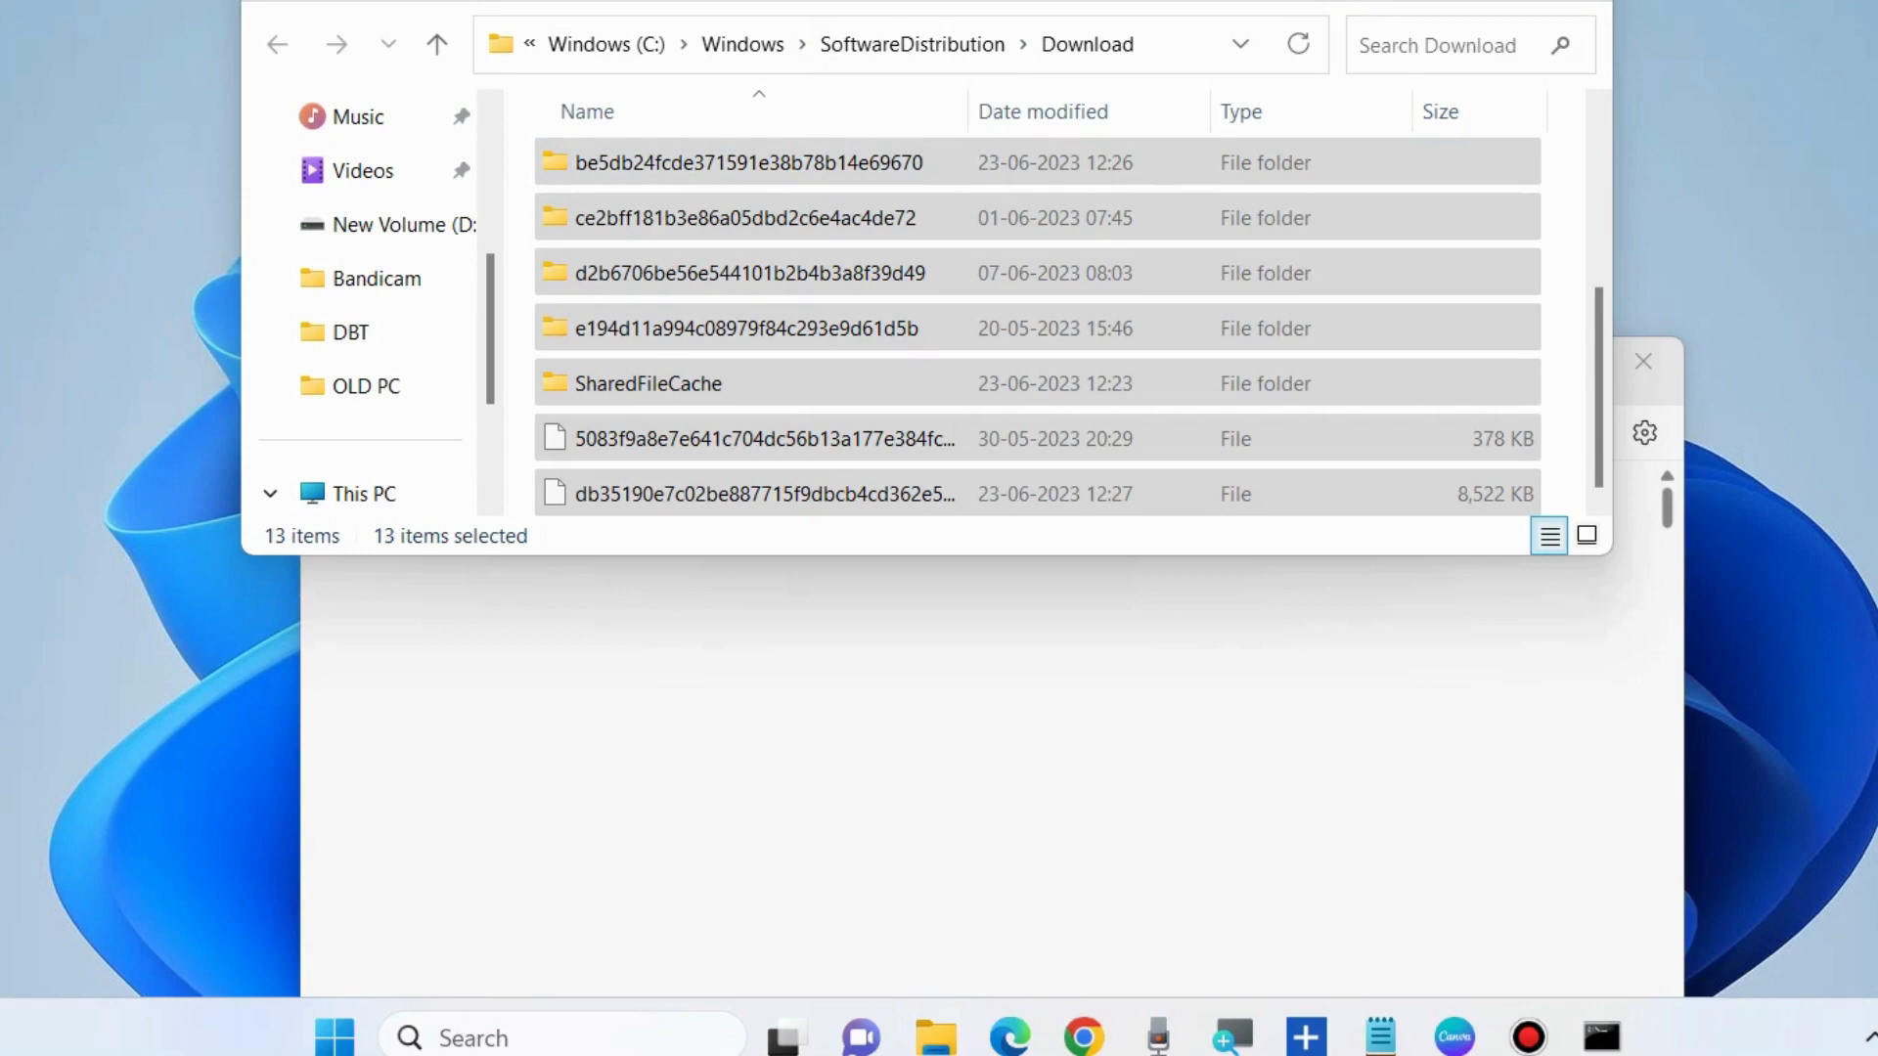
left_click(1643, 361)
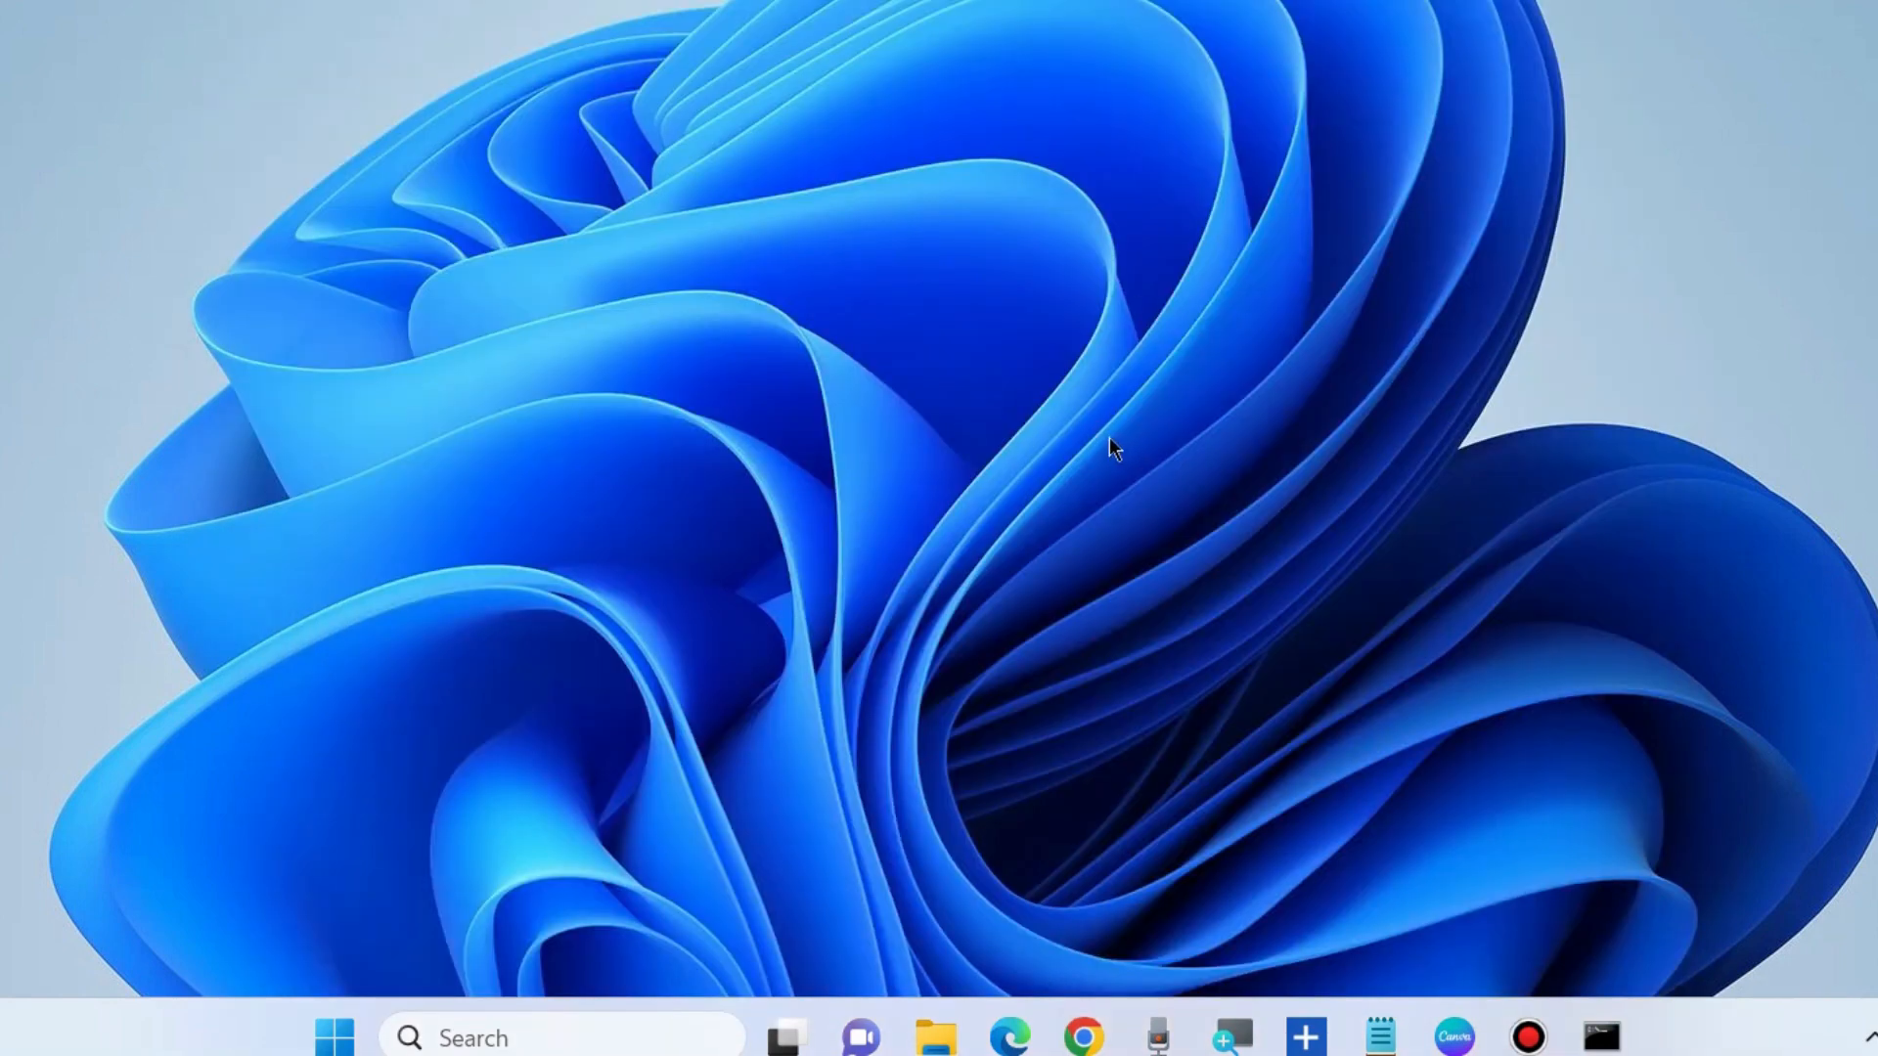
Open Windows Settings on the System page
right_click(341, 1034)
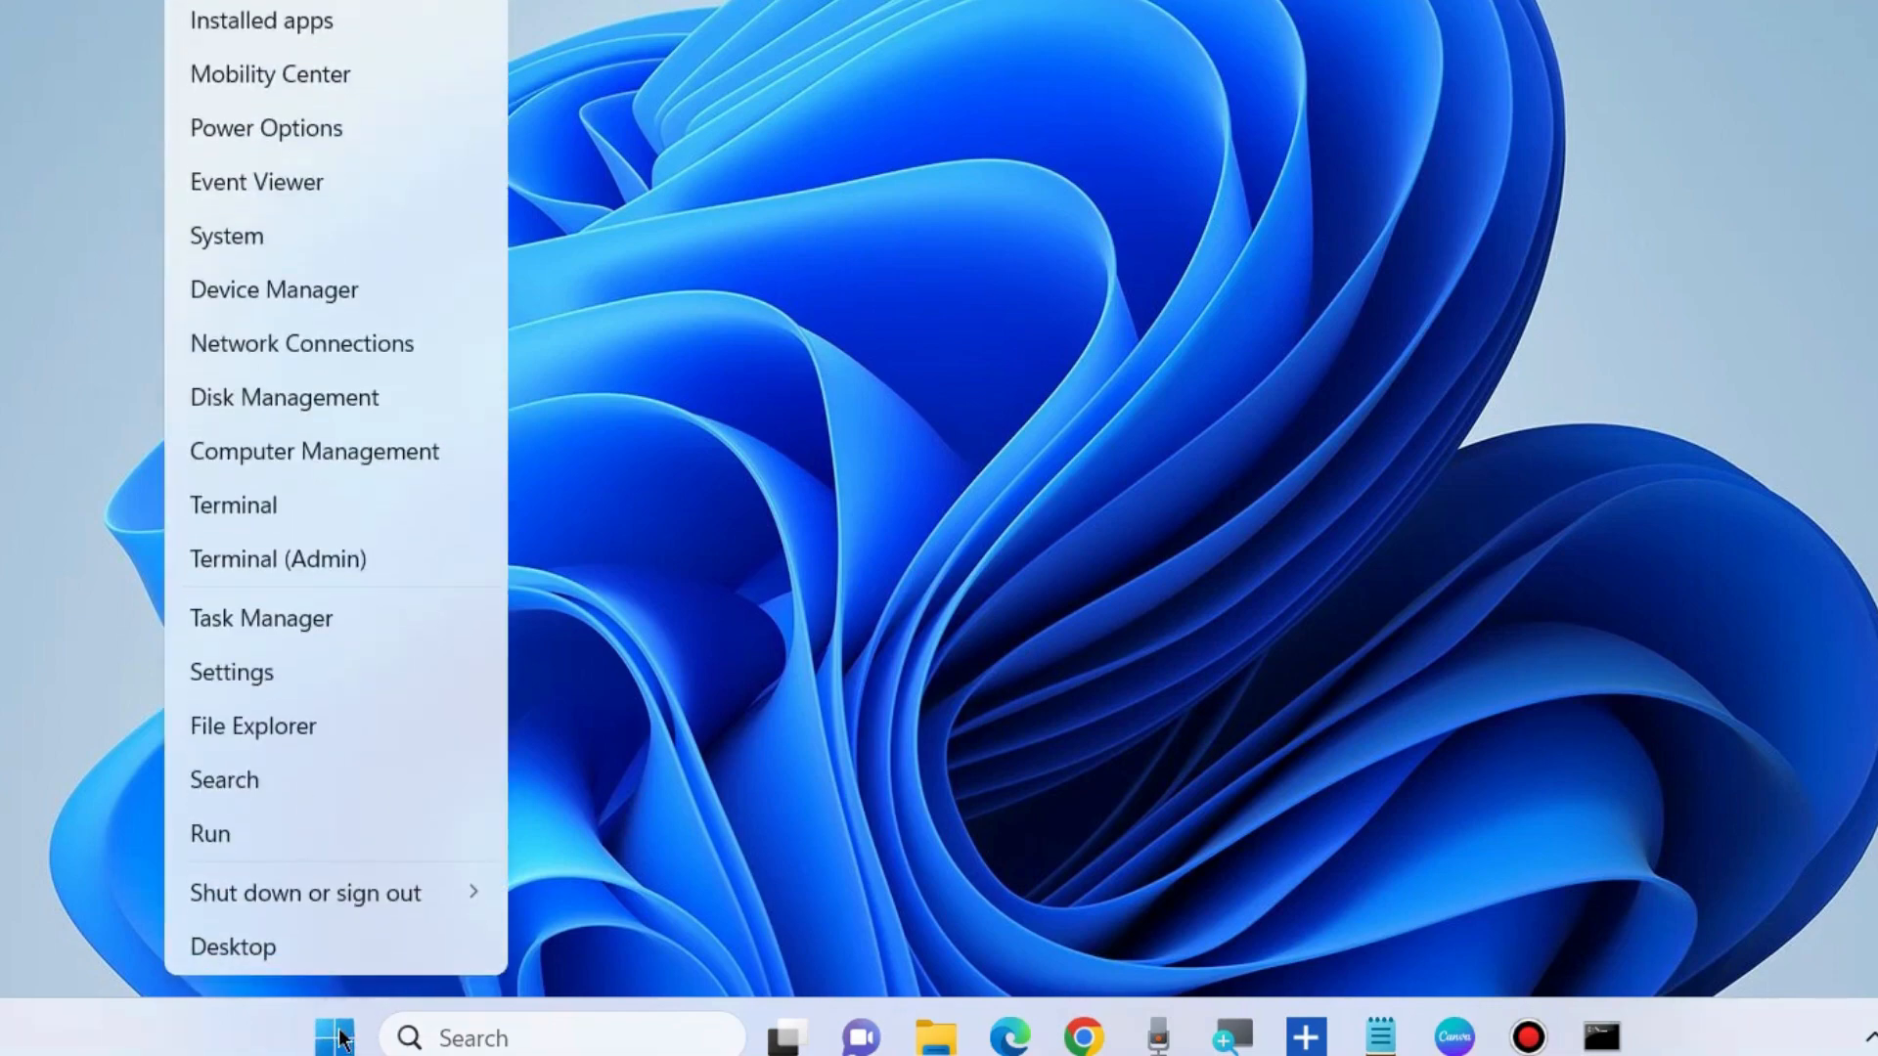
left_click(233, 675)
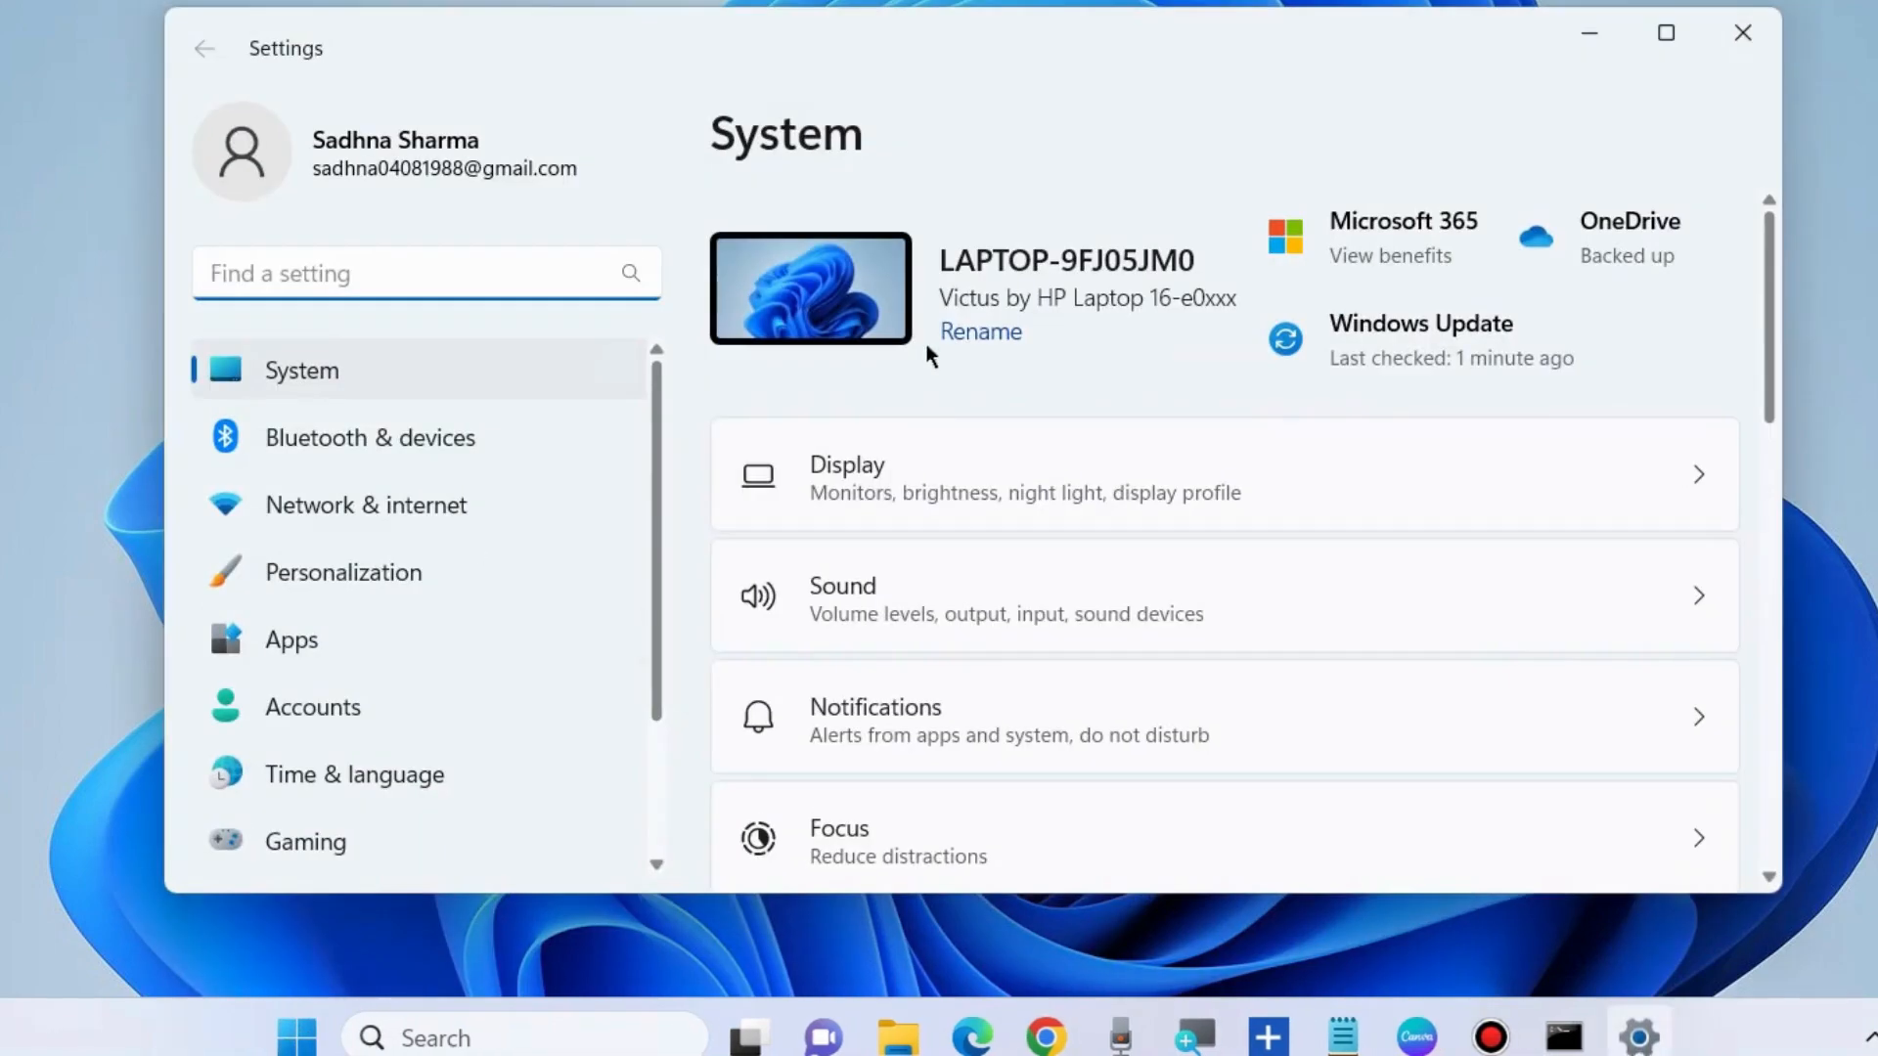
left_click(926, 64)
left_click(949, 61)
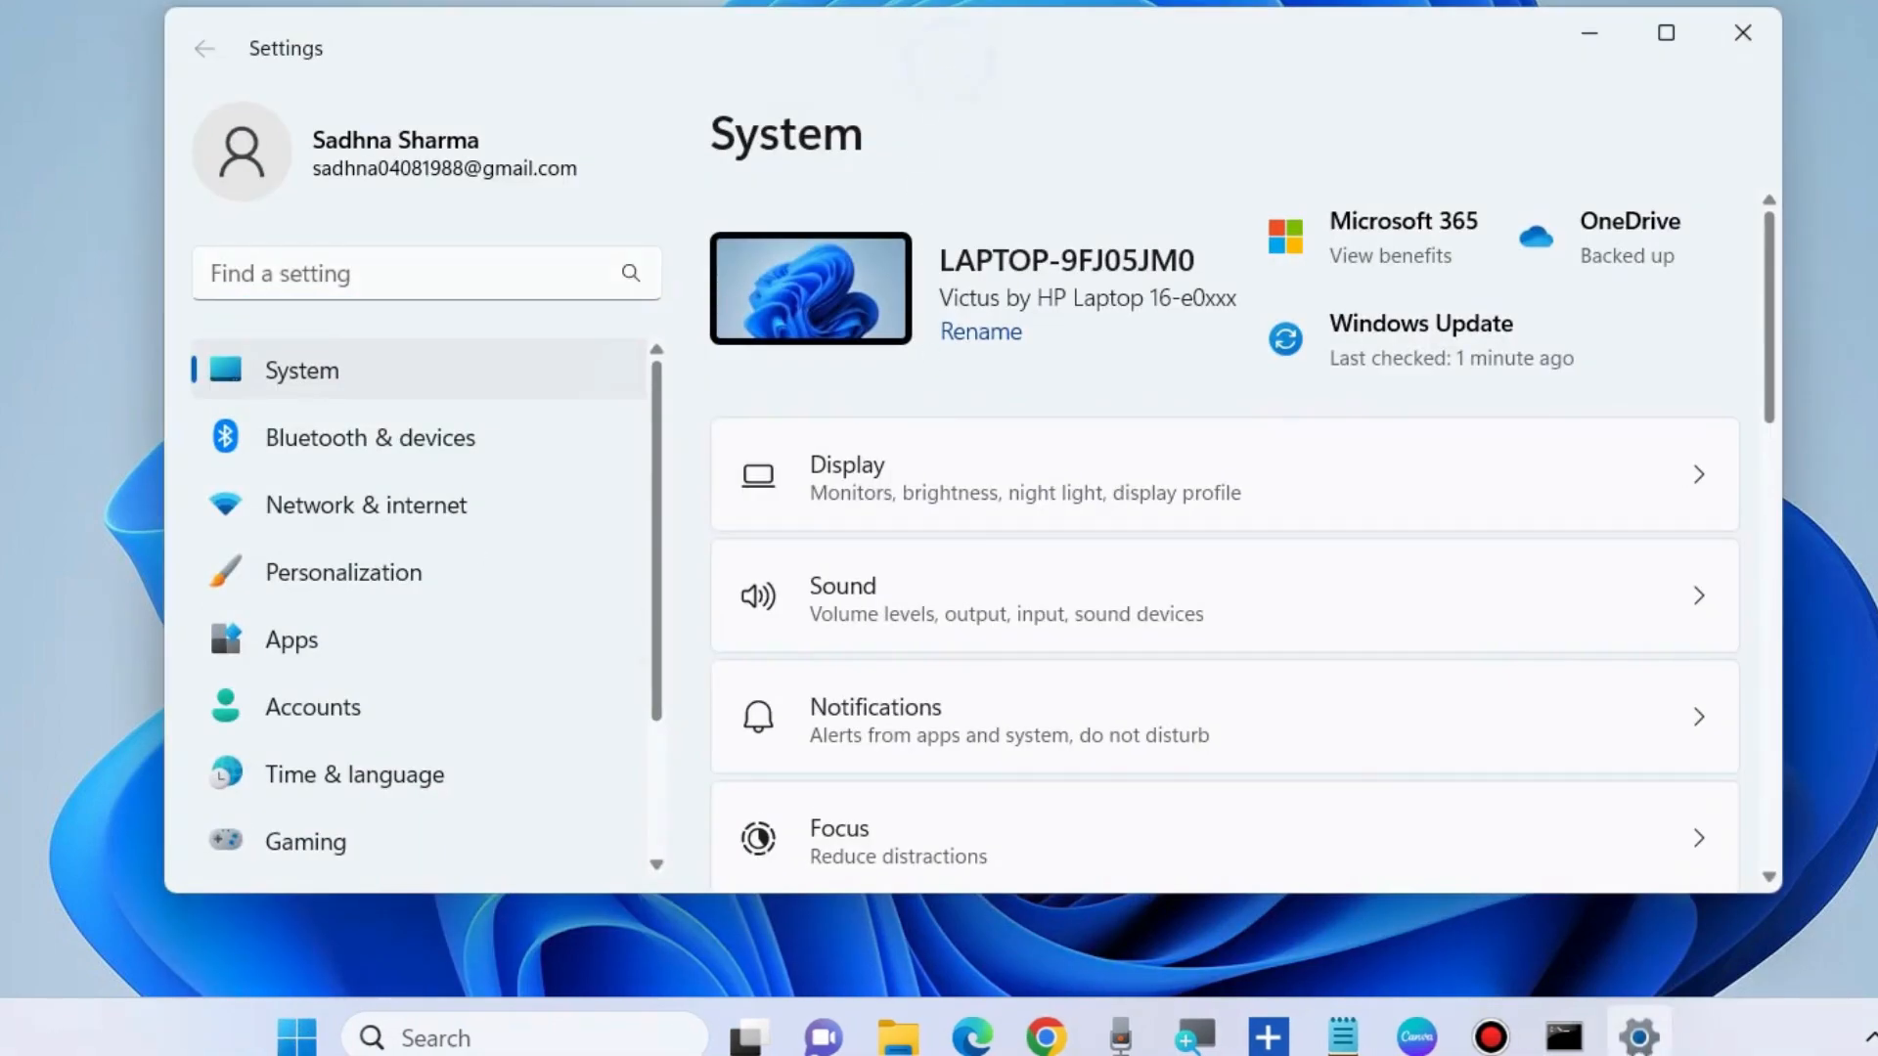
left_click_drag(923, 37, 918, 0)
scroll(325, 622, "down", 3)
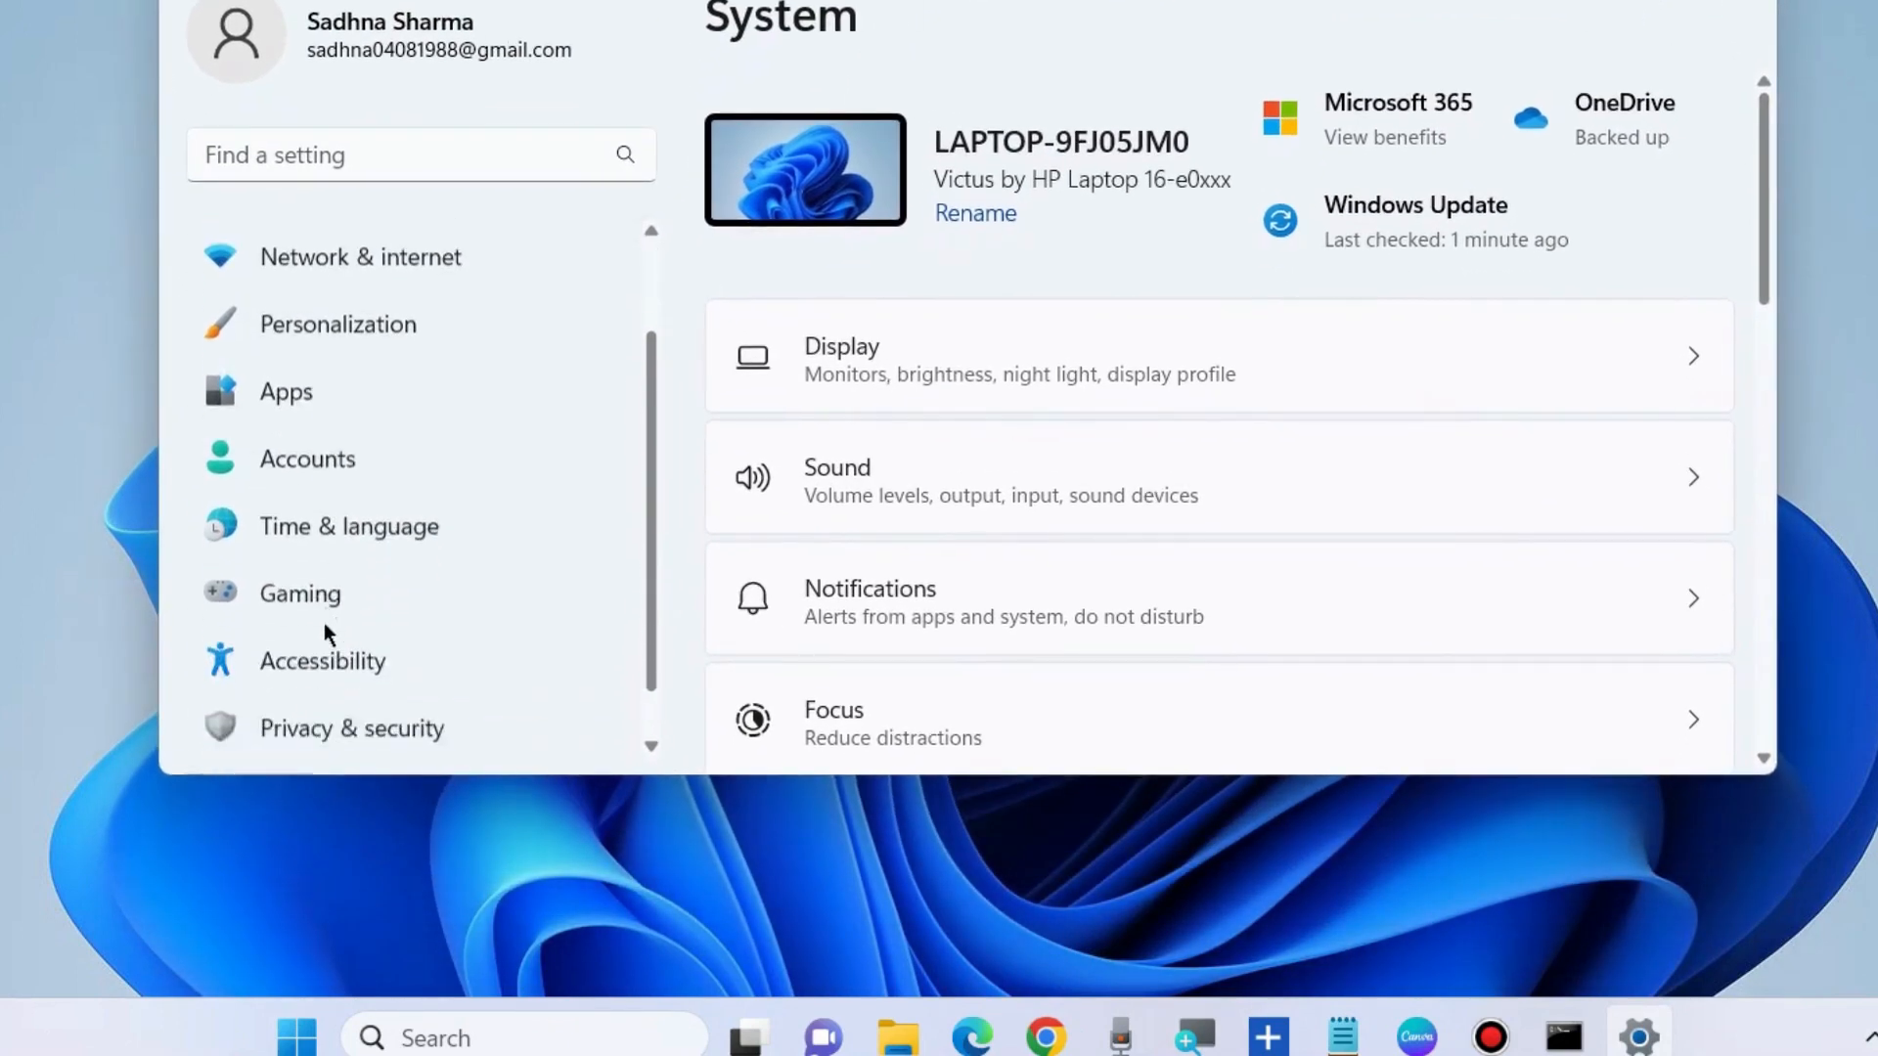
scroll(333, 440, "up", 3)
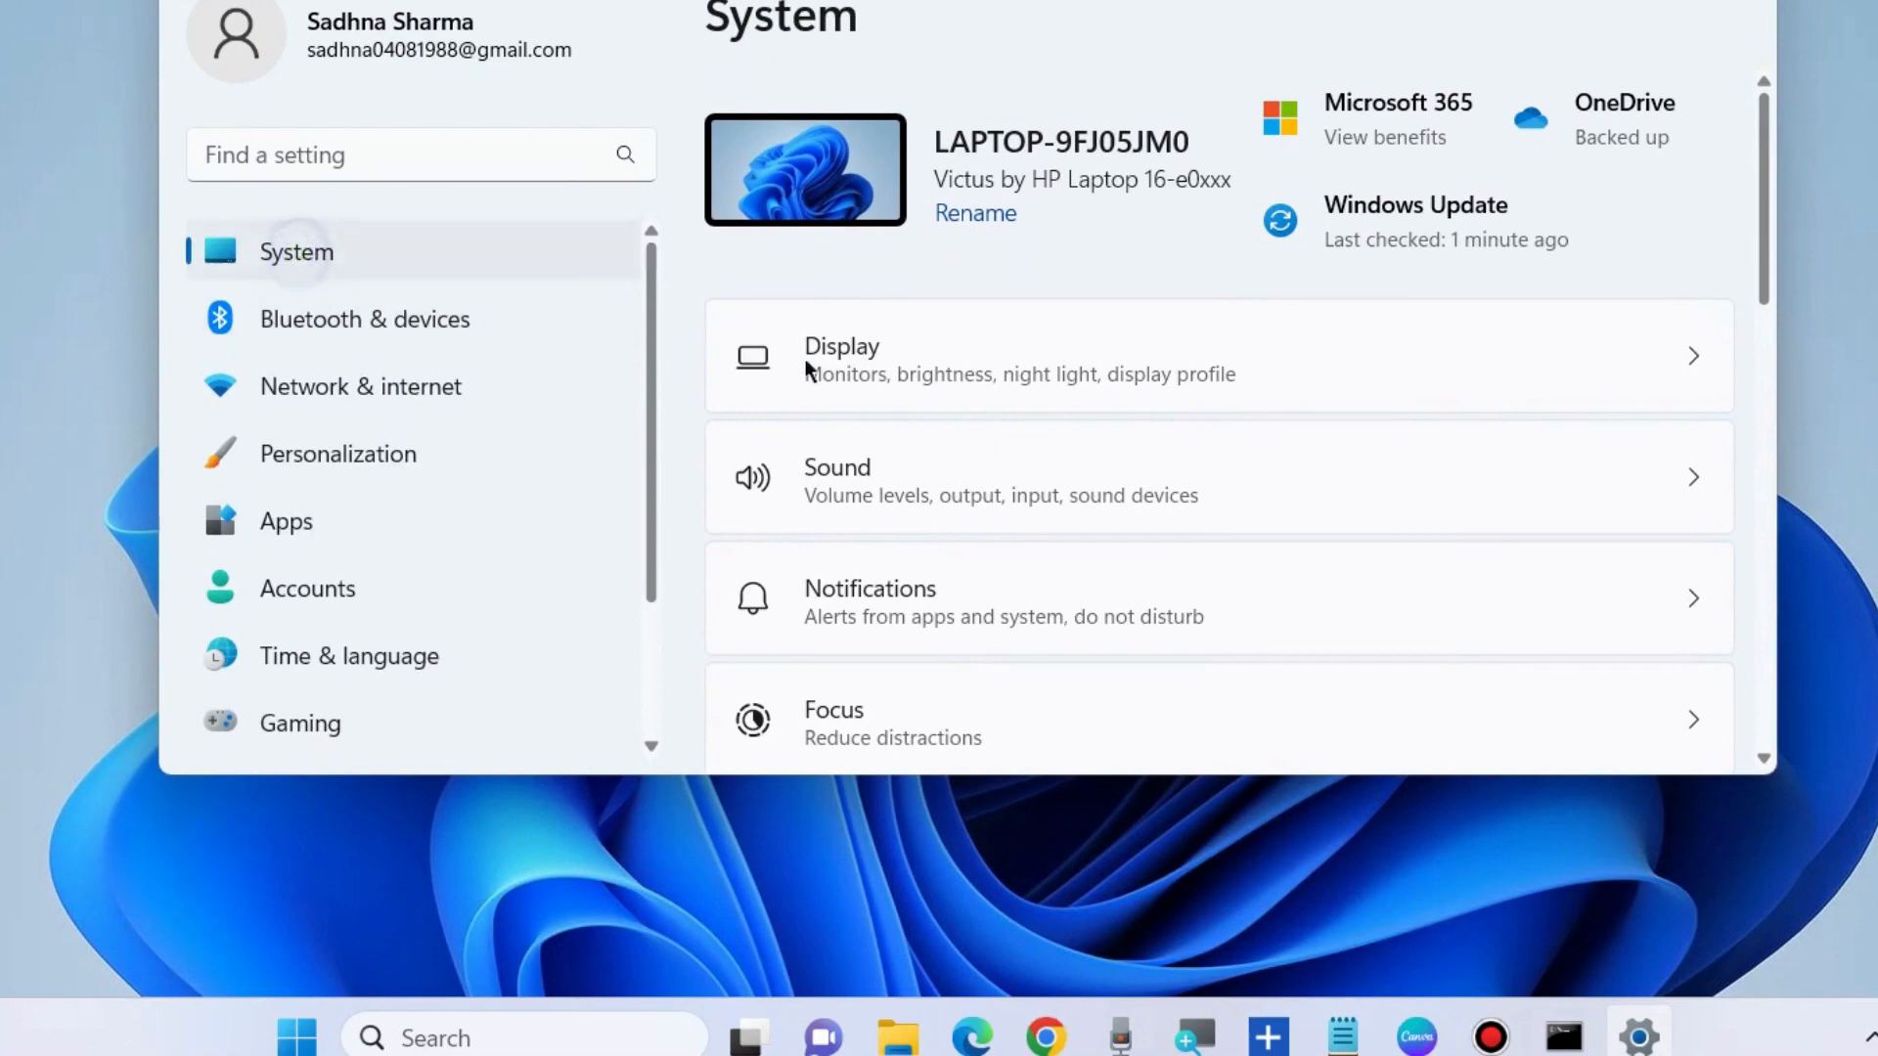
Run the Windows Update troubleshooter from the other troubleshooters in the System troubleshooting settings
scroll(901, 587, "down", 5)
scroll(902, 584, "down", 5)
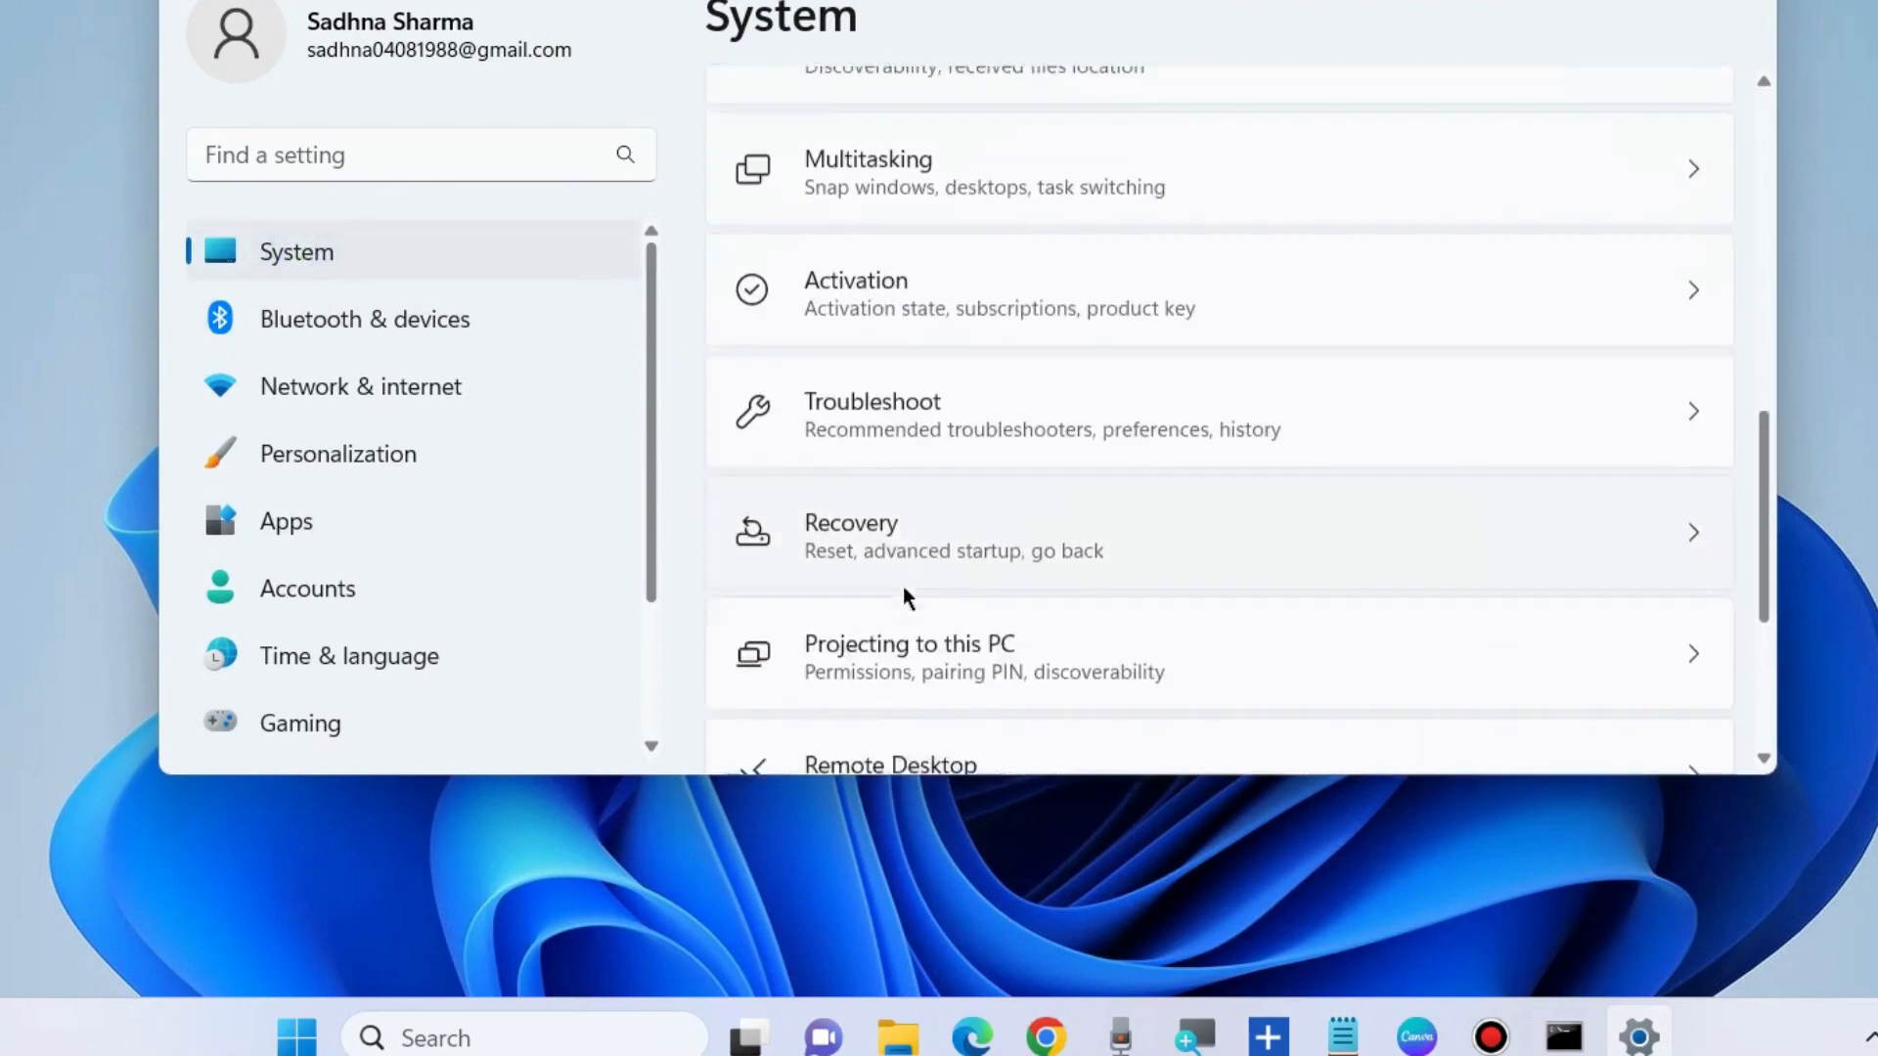
scroll(902, 584, "up", 3)
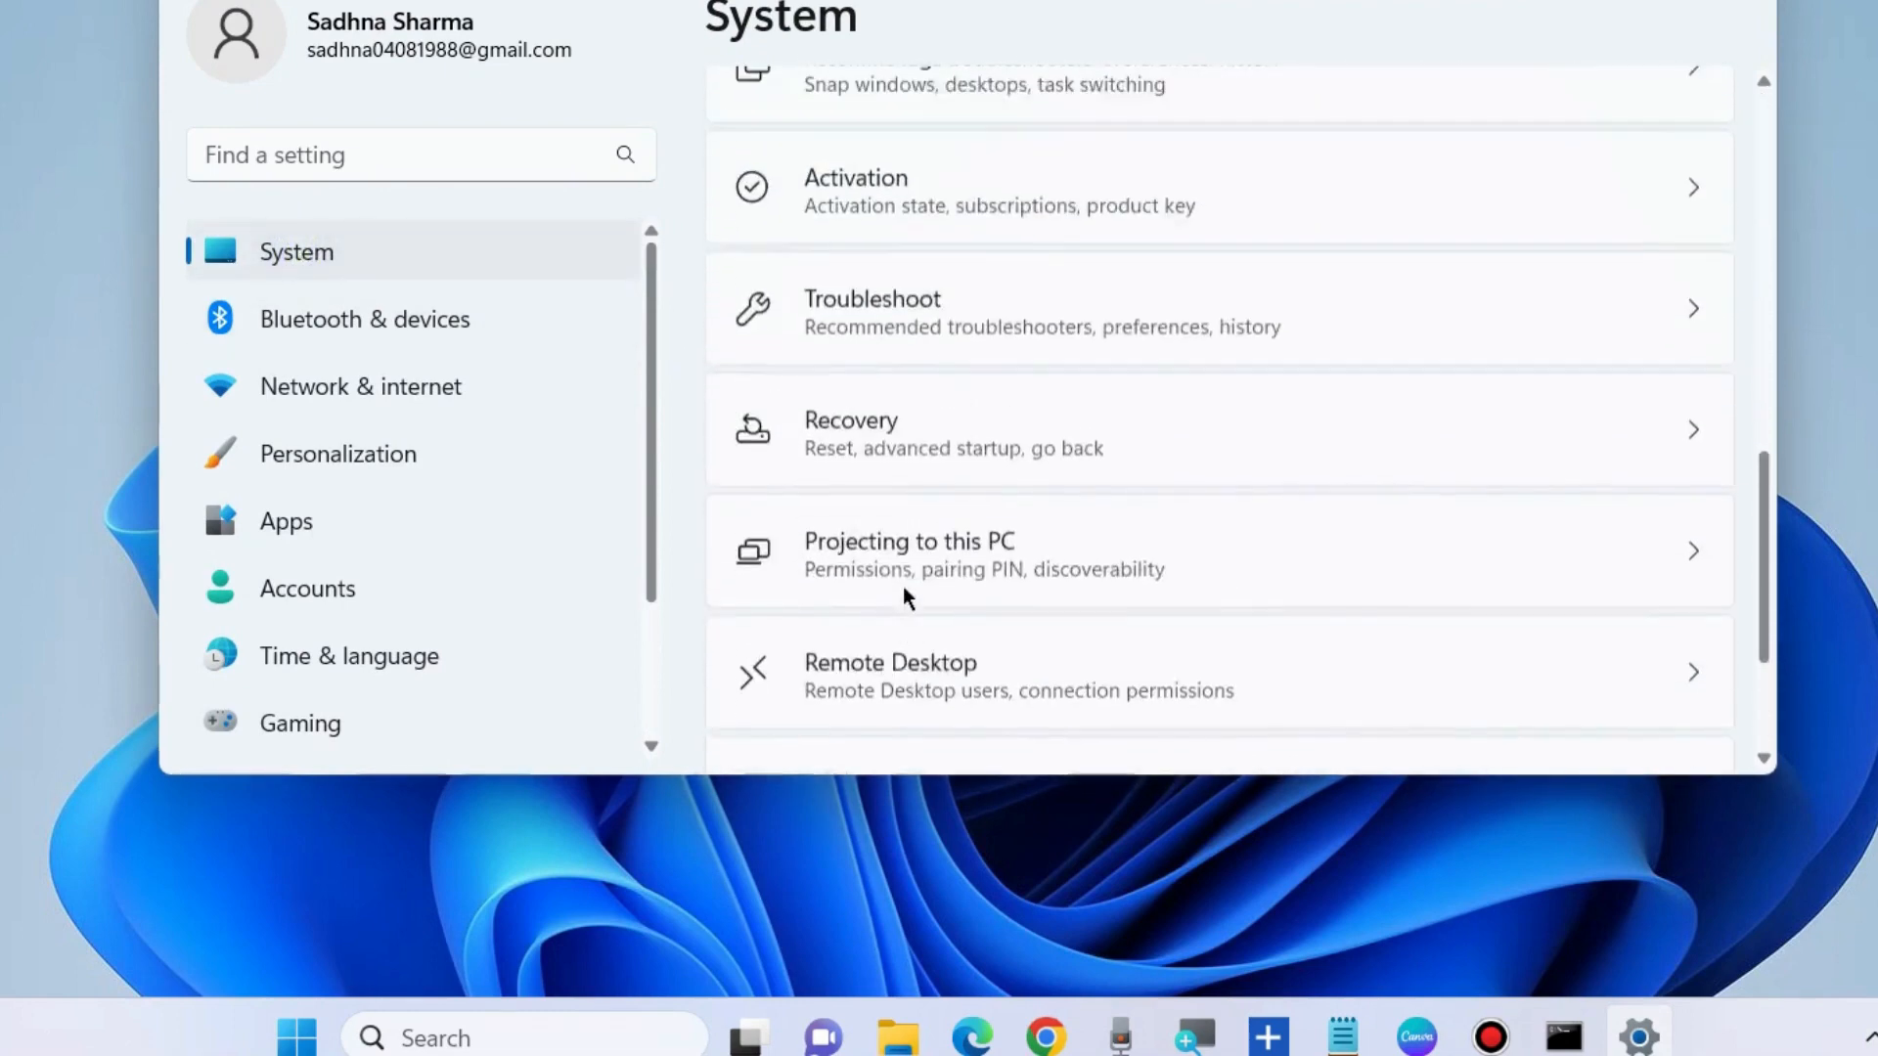
left_click(880, 355)
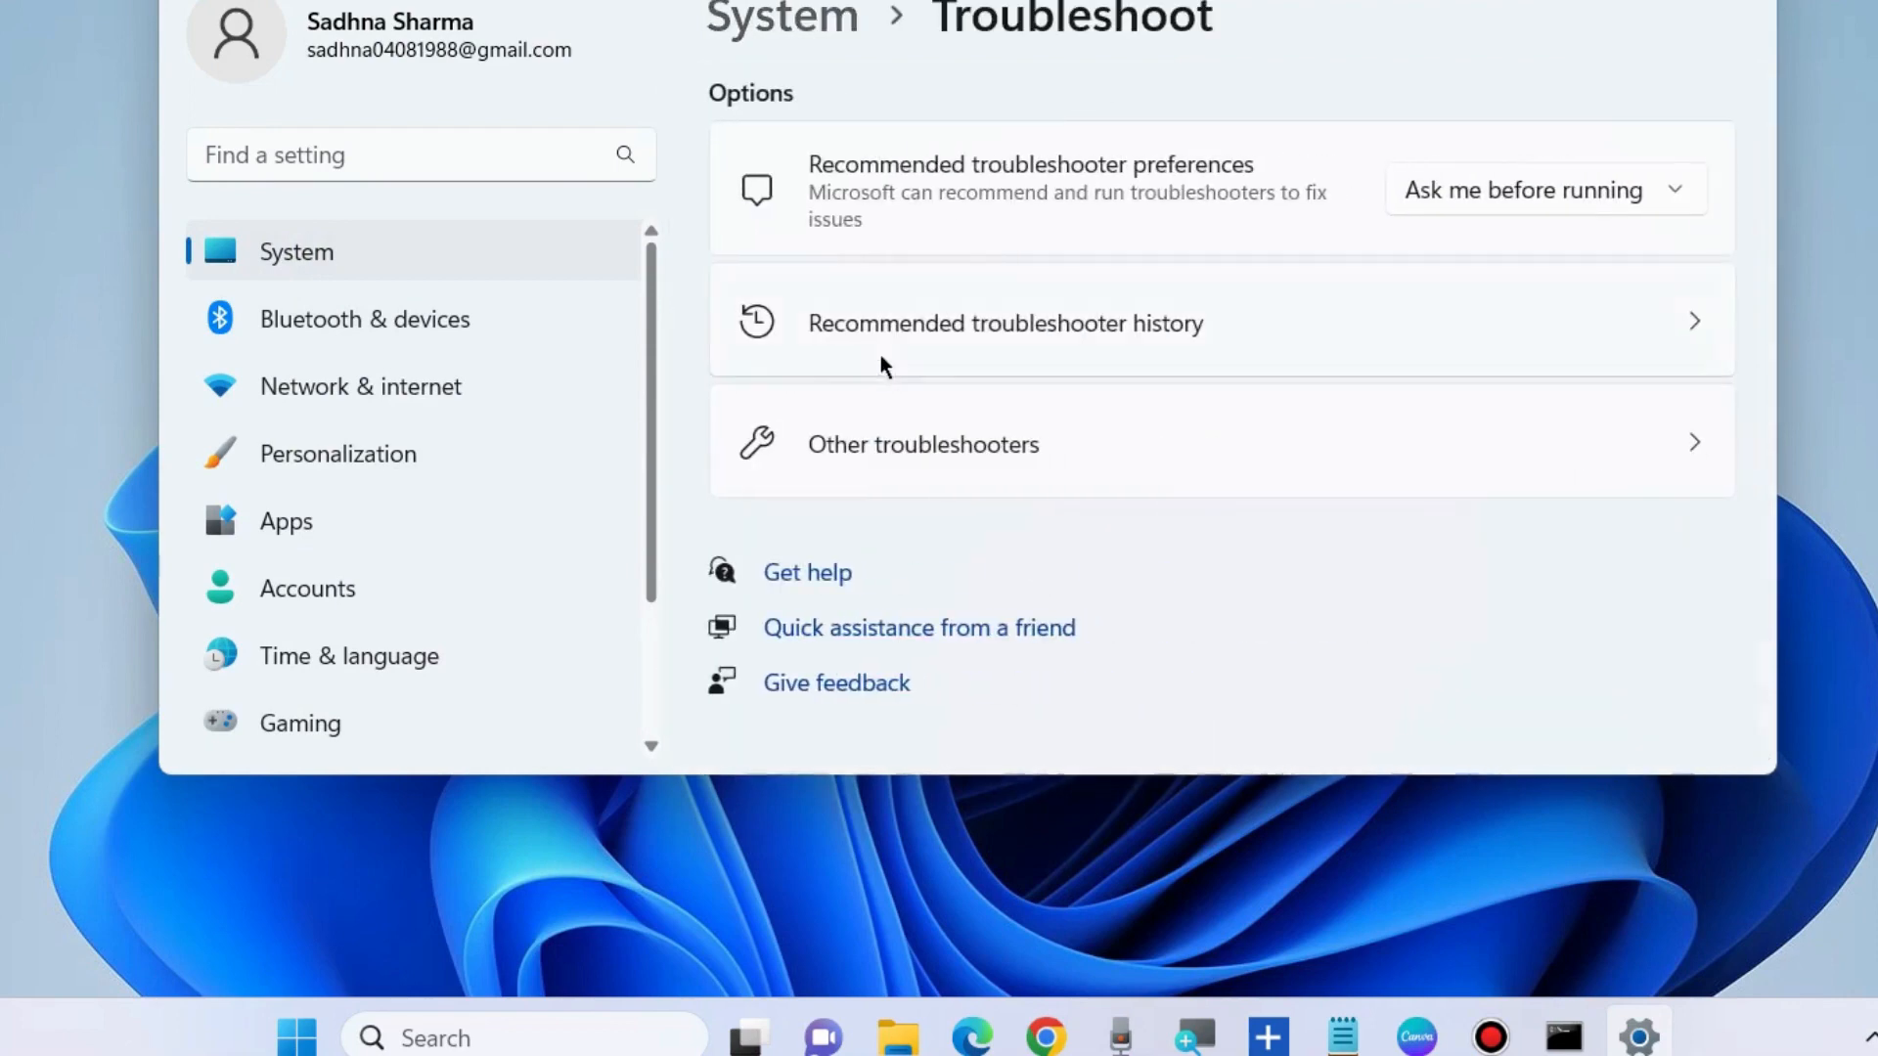
left_click(882, 449)
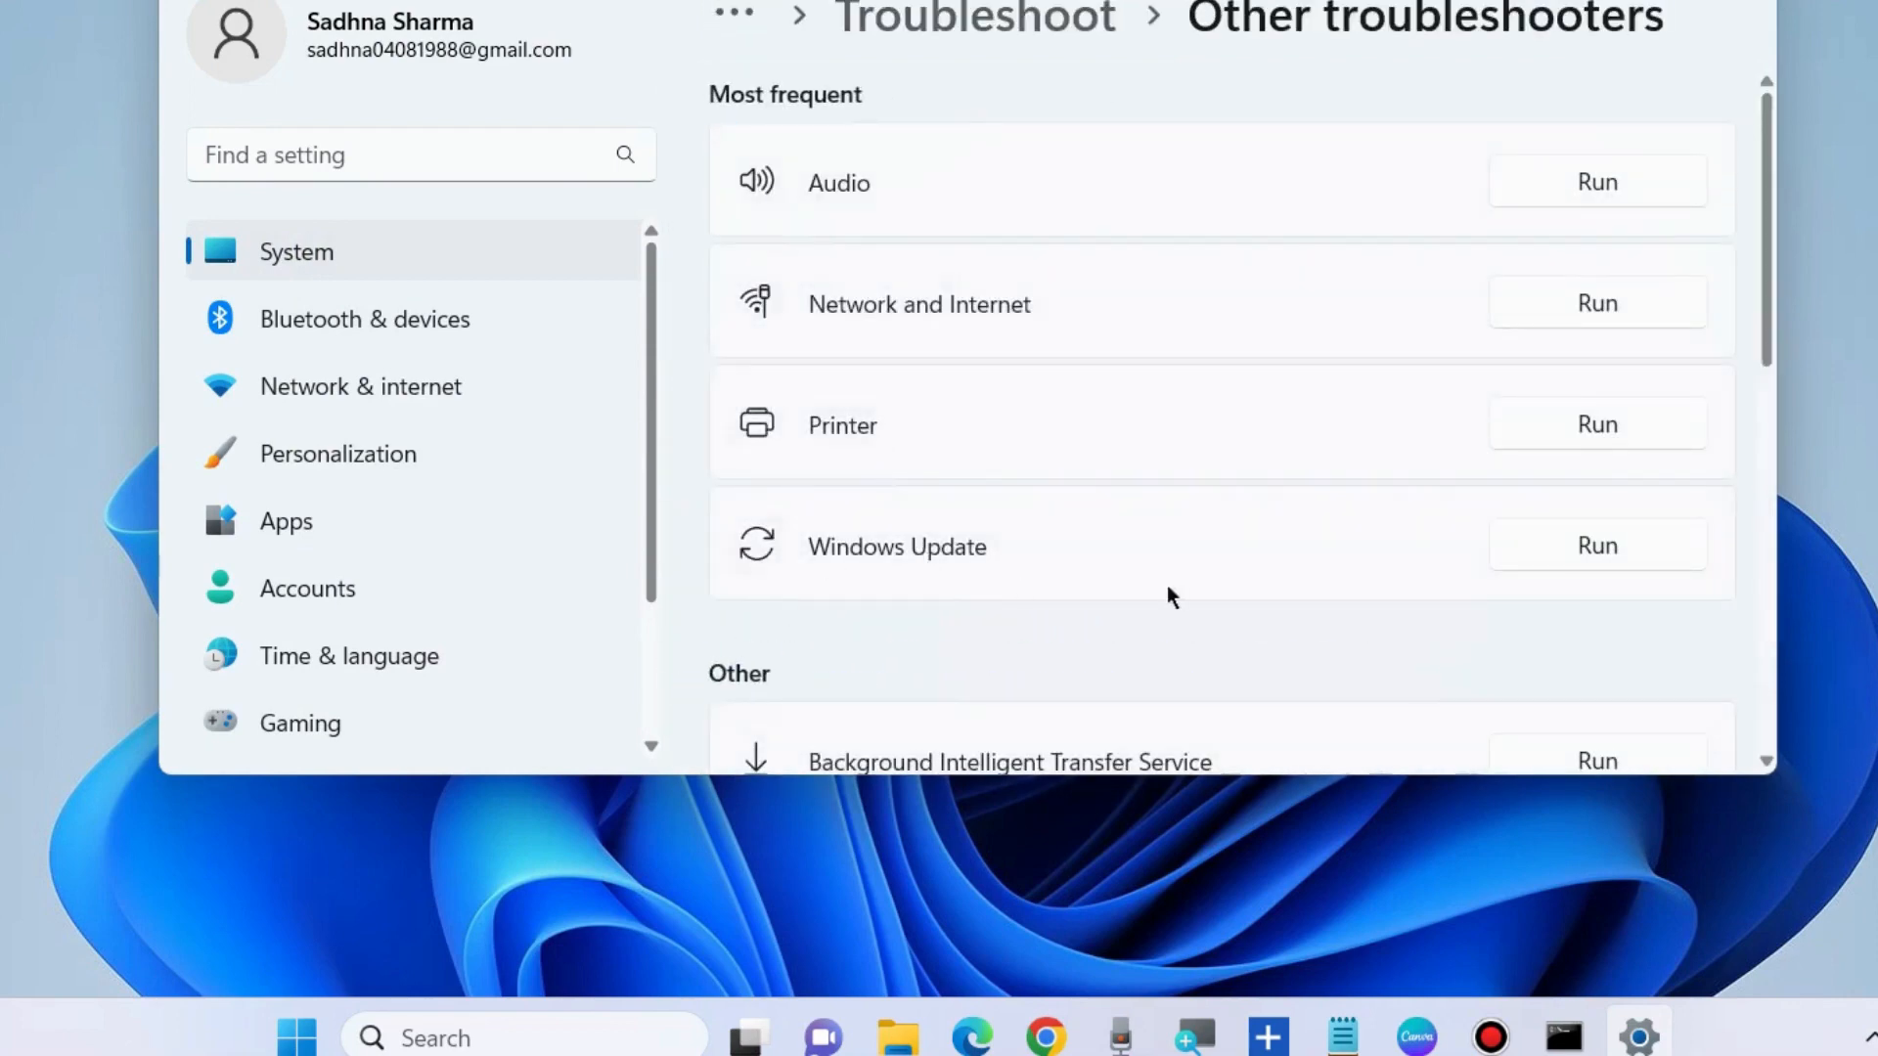
left_click_drag(1271, 2, 1227, 1)
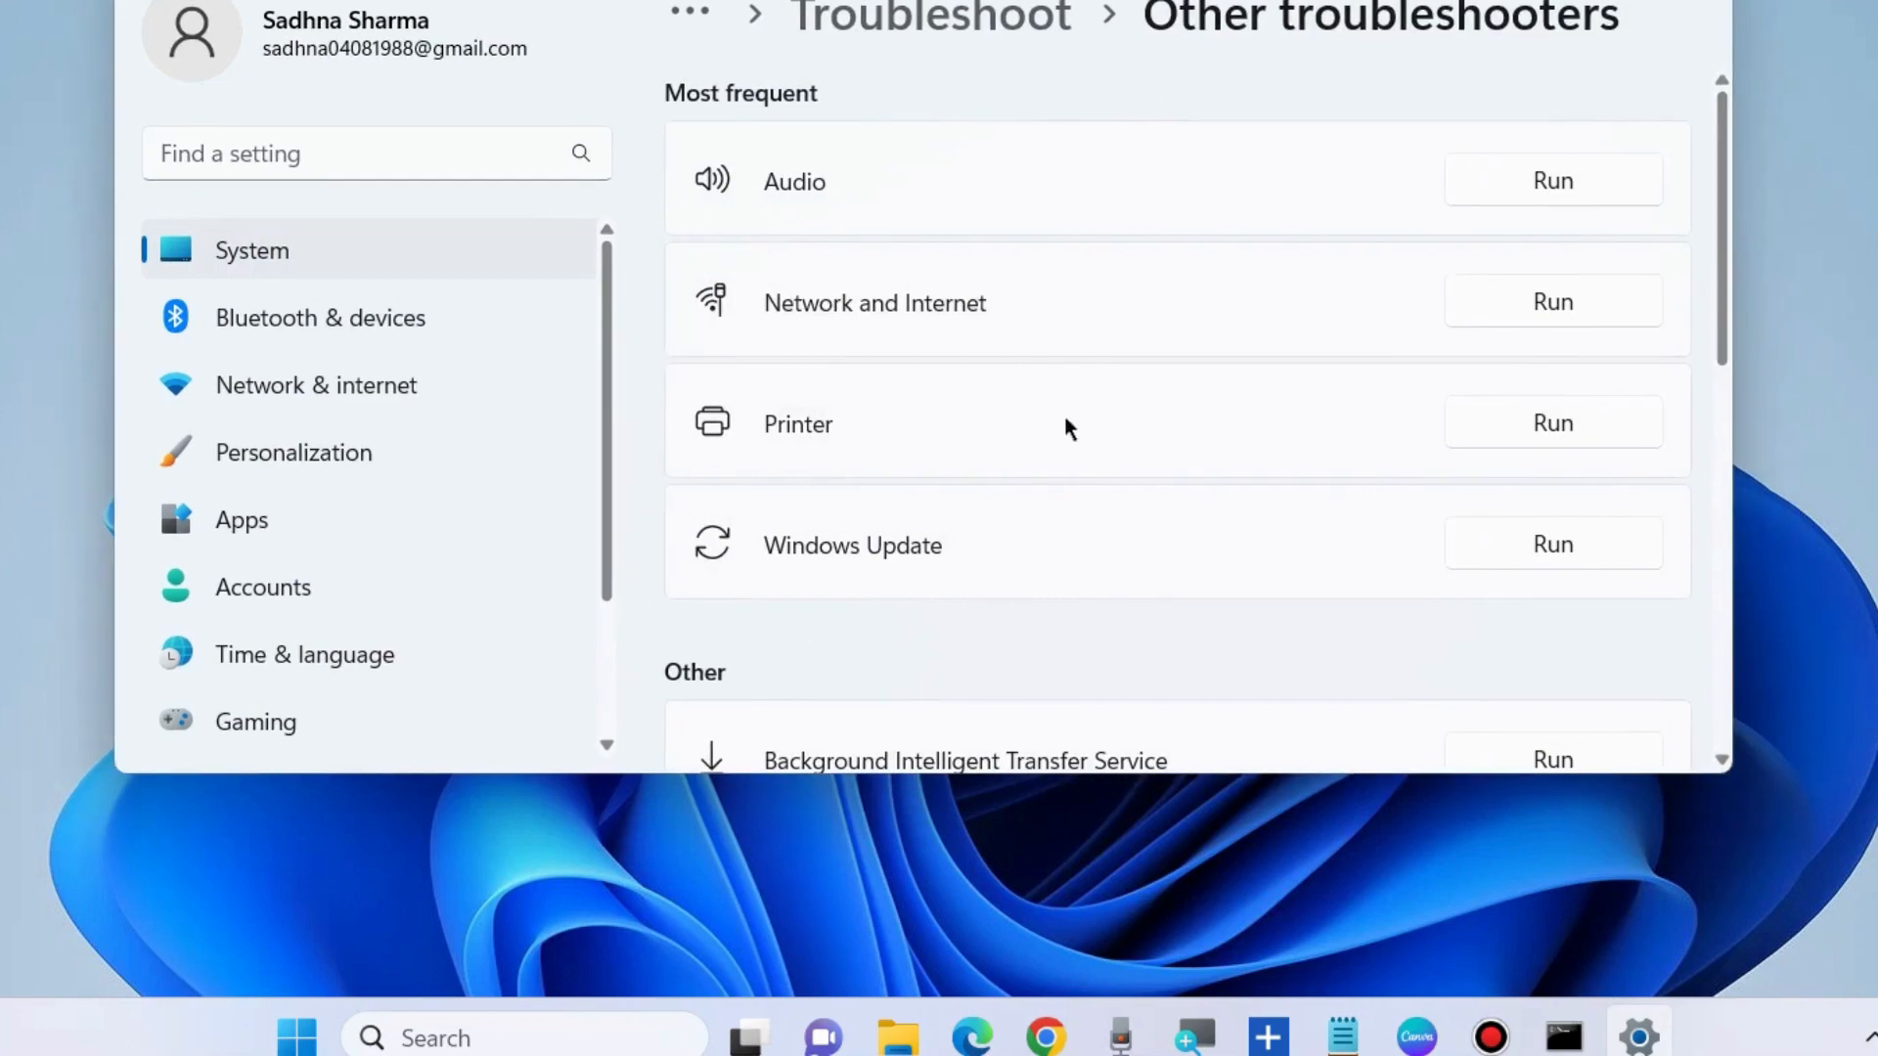
left_click(1555, 549)
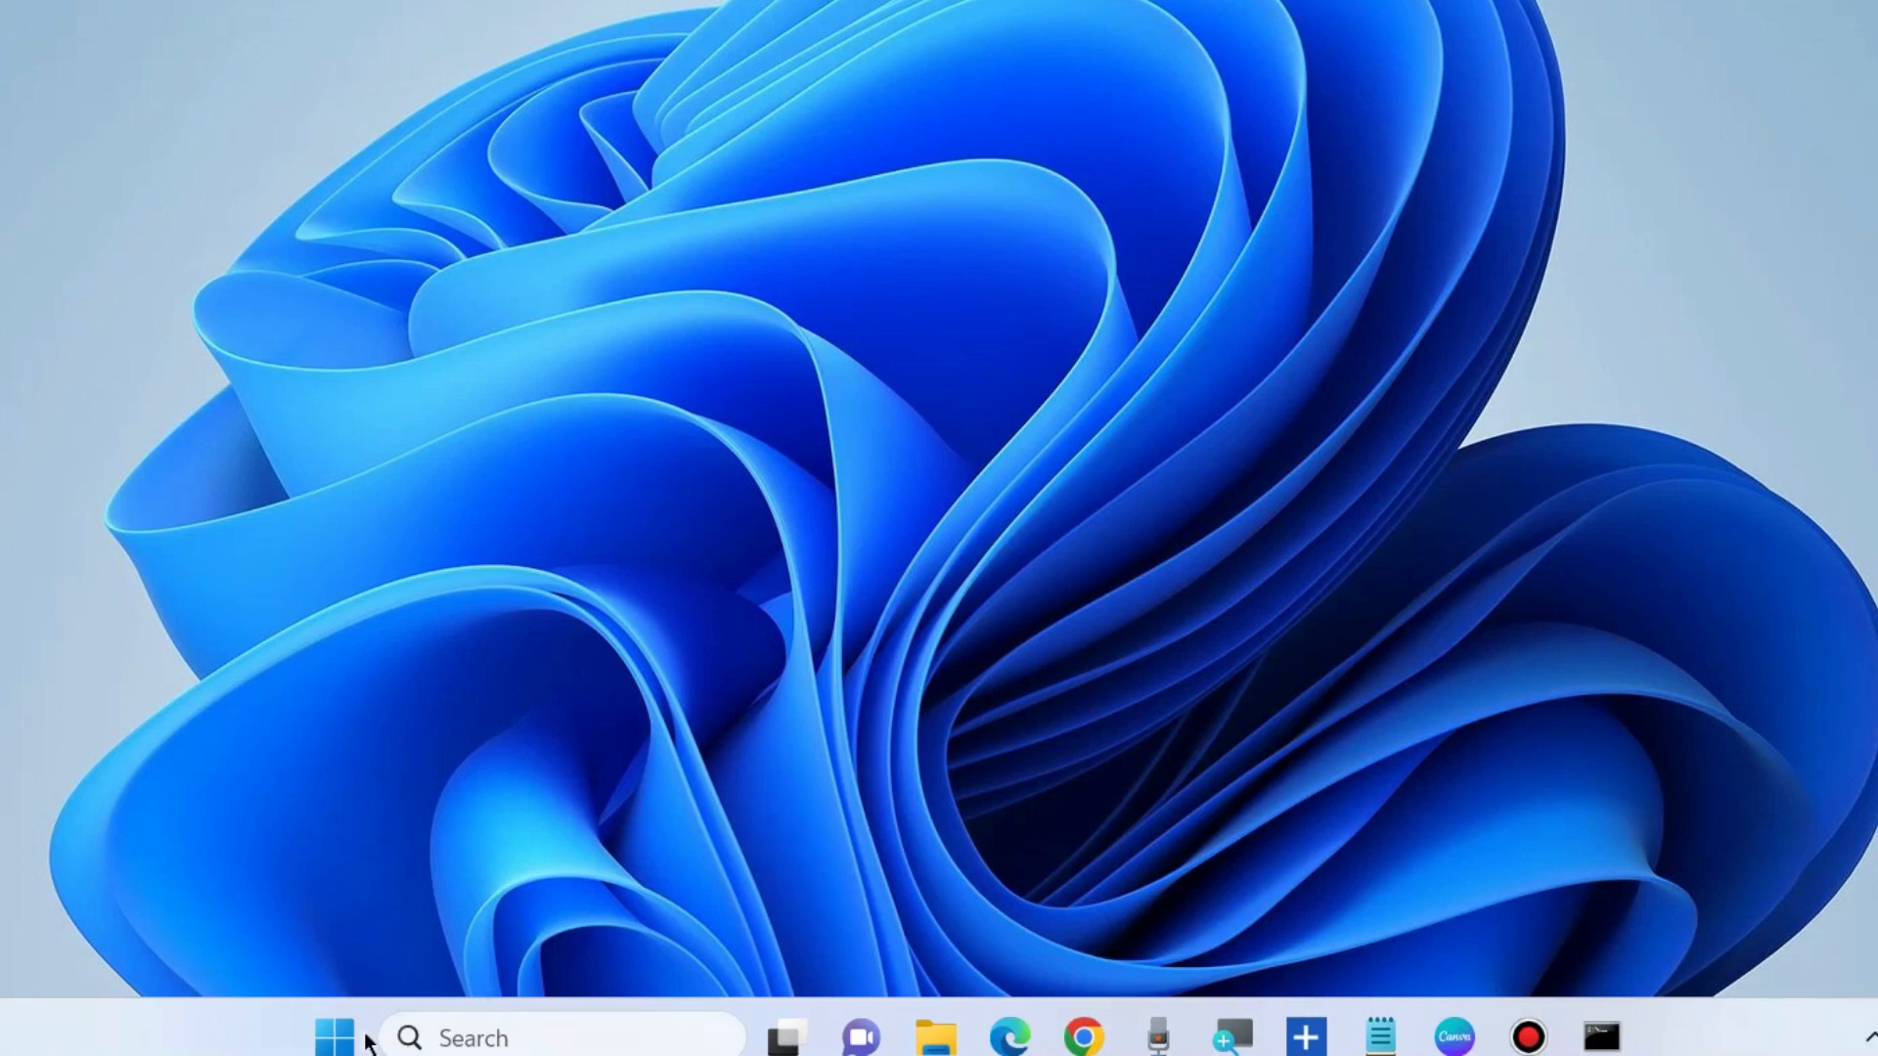
Search Windows for "services", open the Services app and reposition its window for a clear view
left_click(503, 1038)
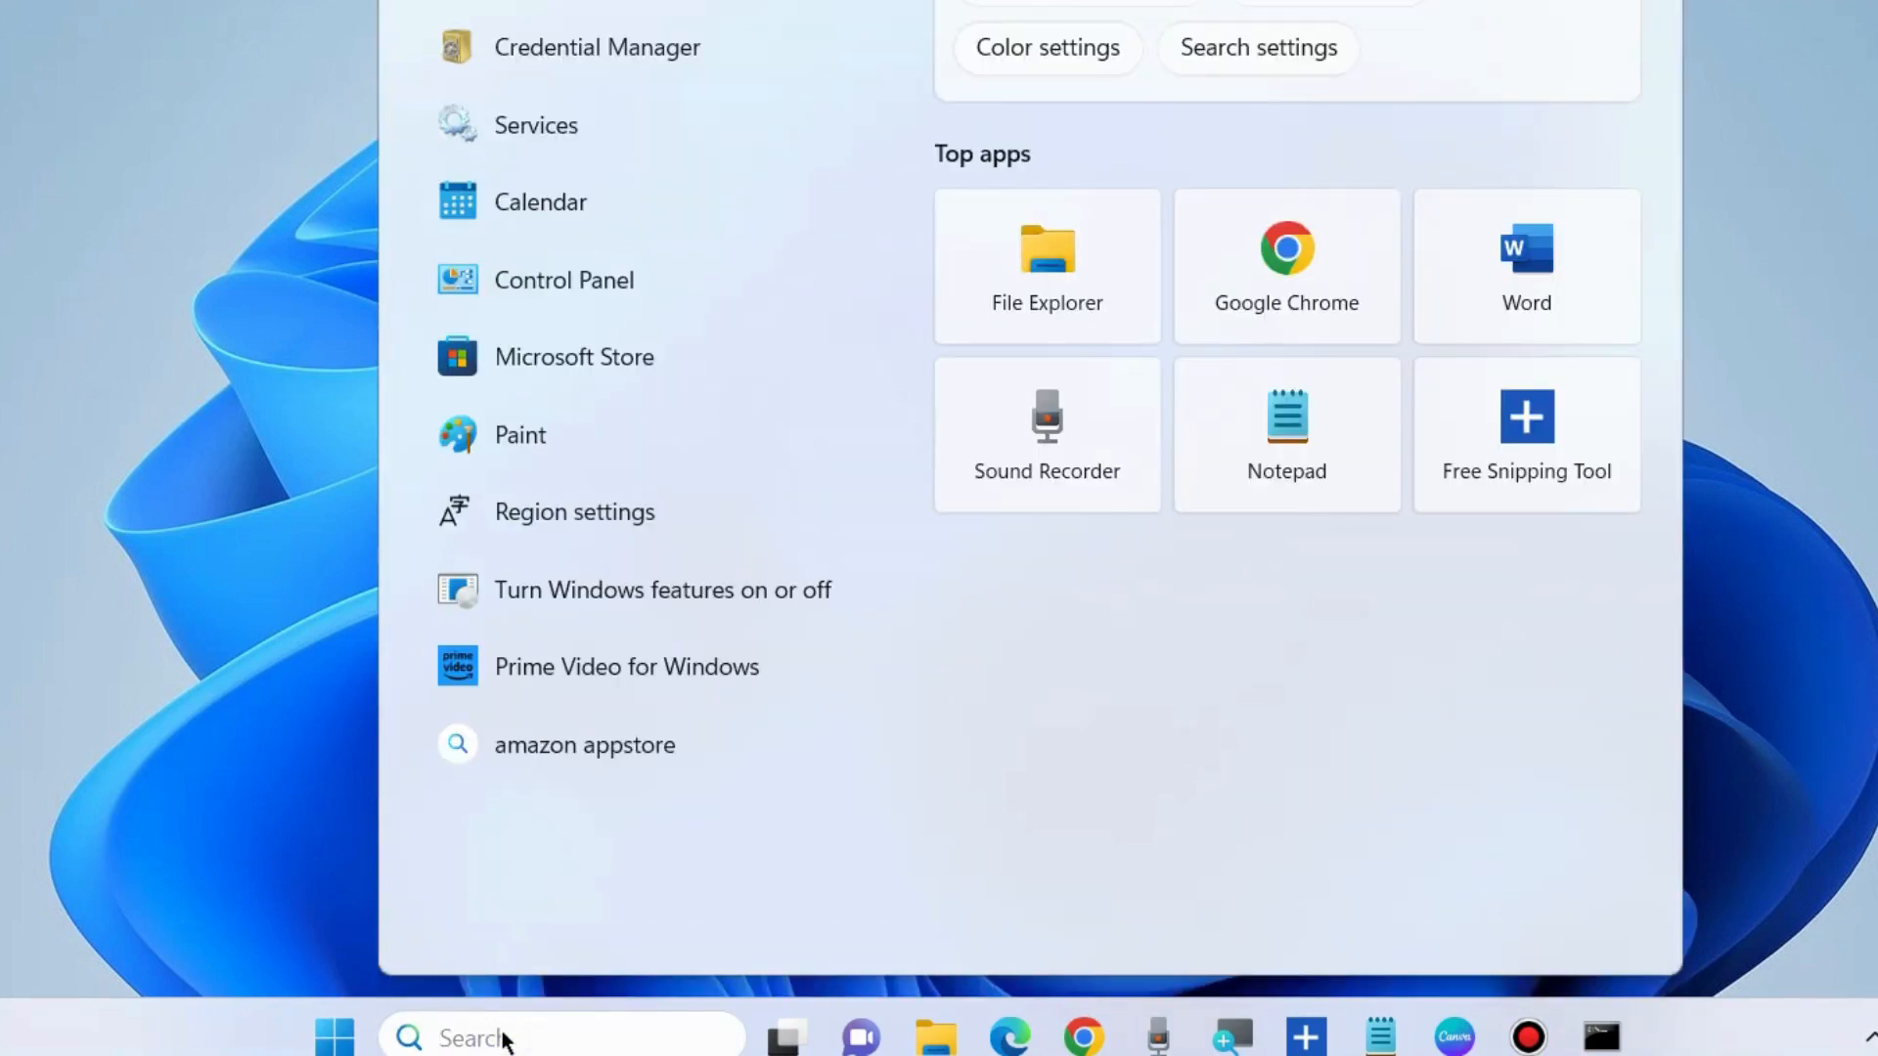
type("services")
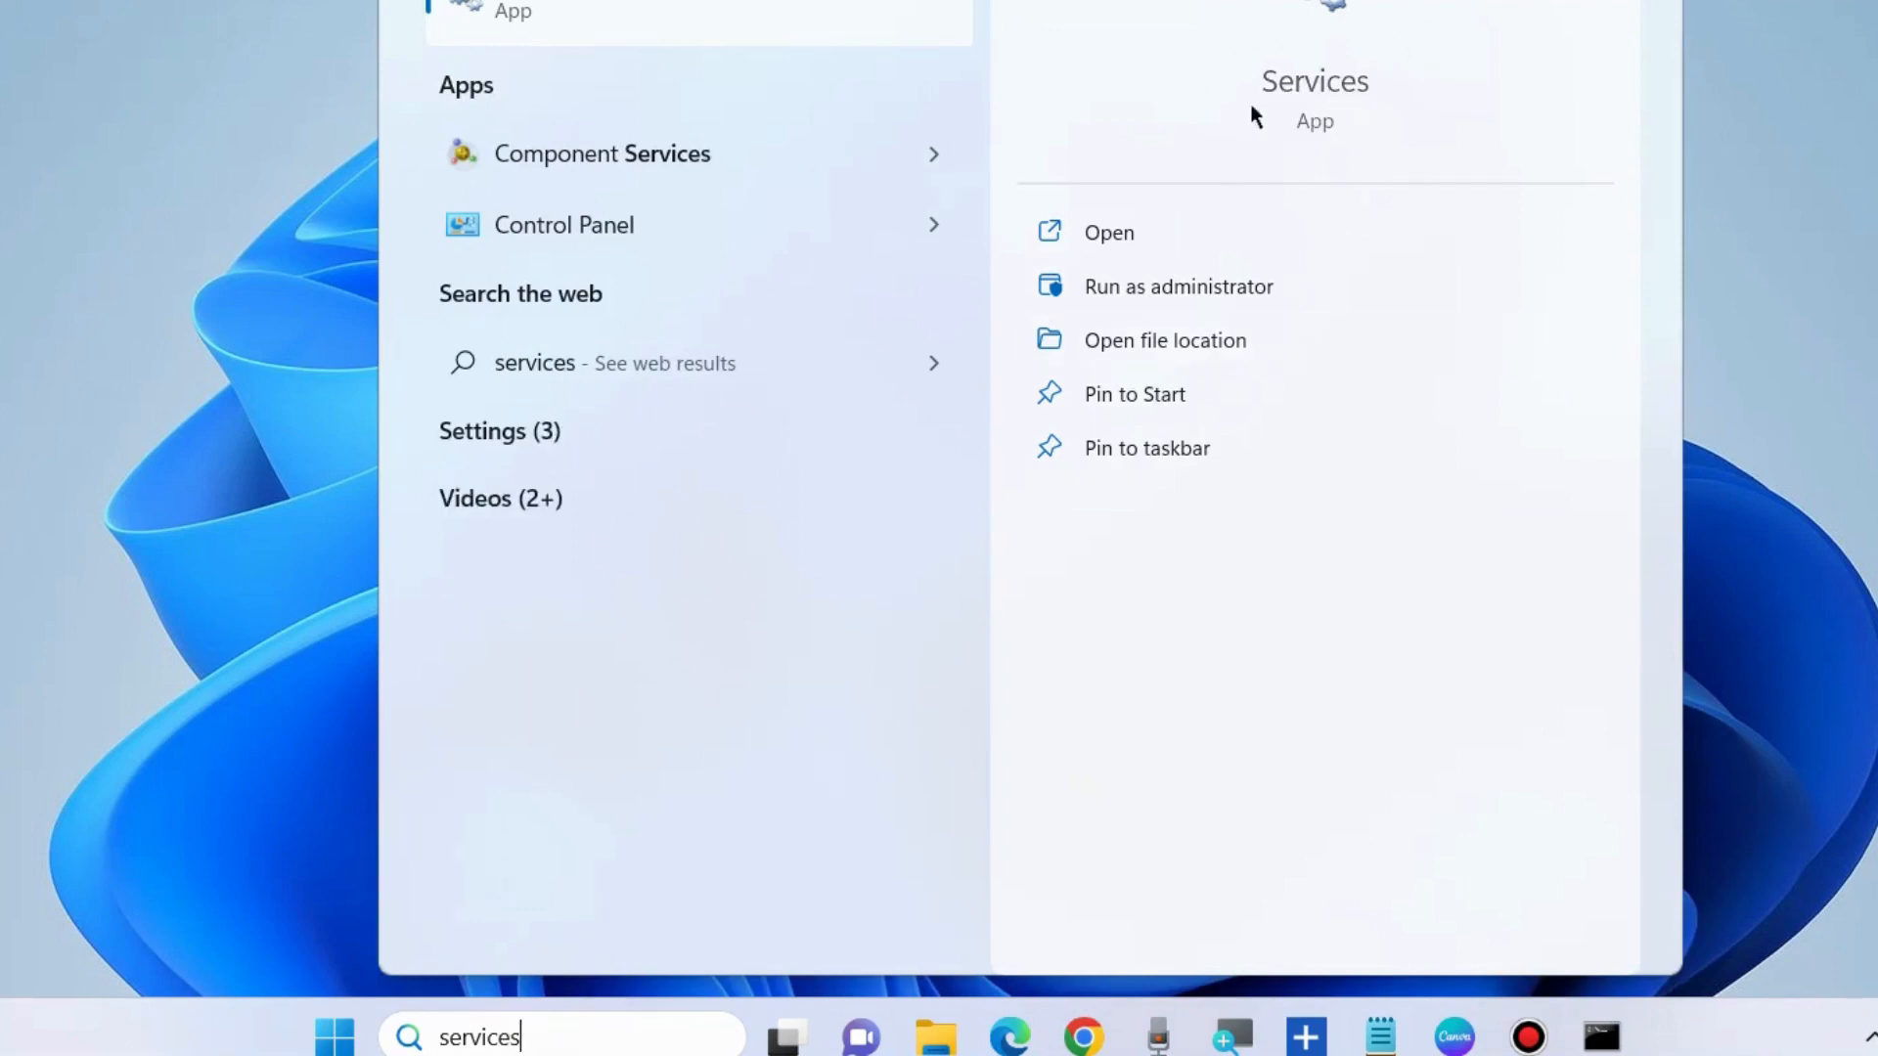
left_click(1107, 235)
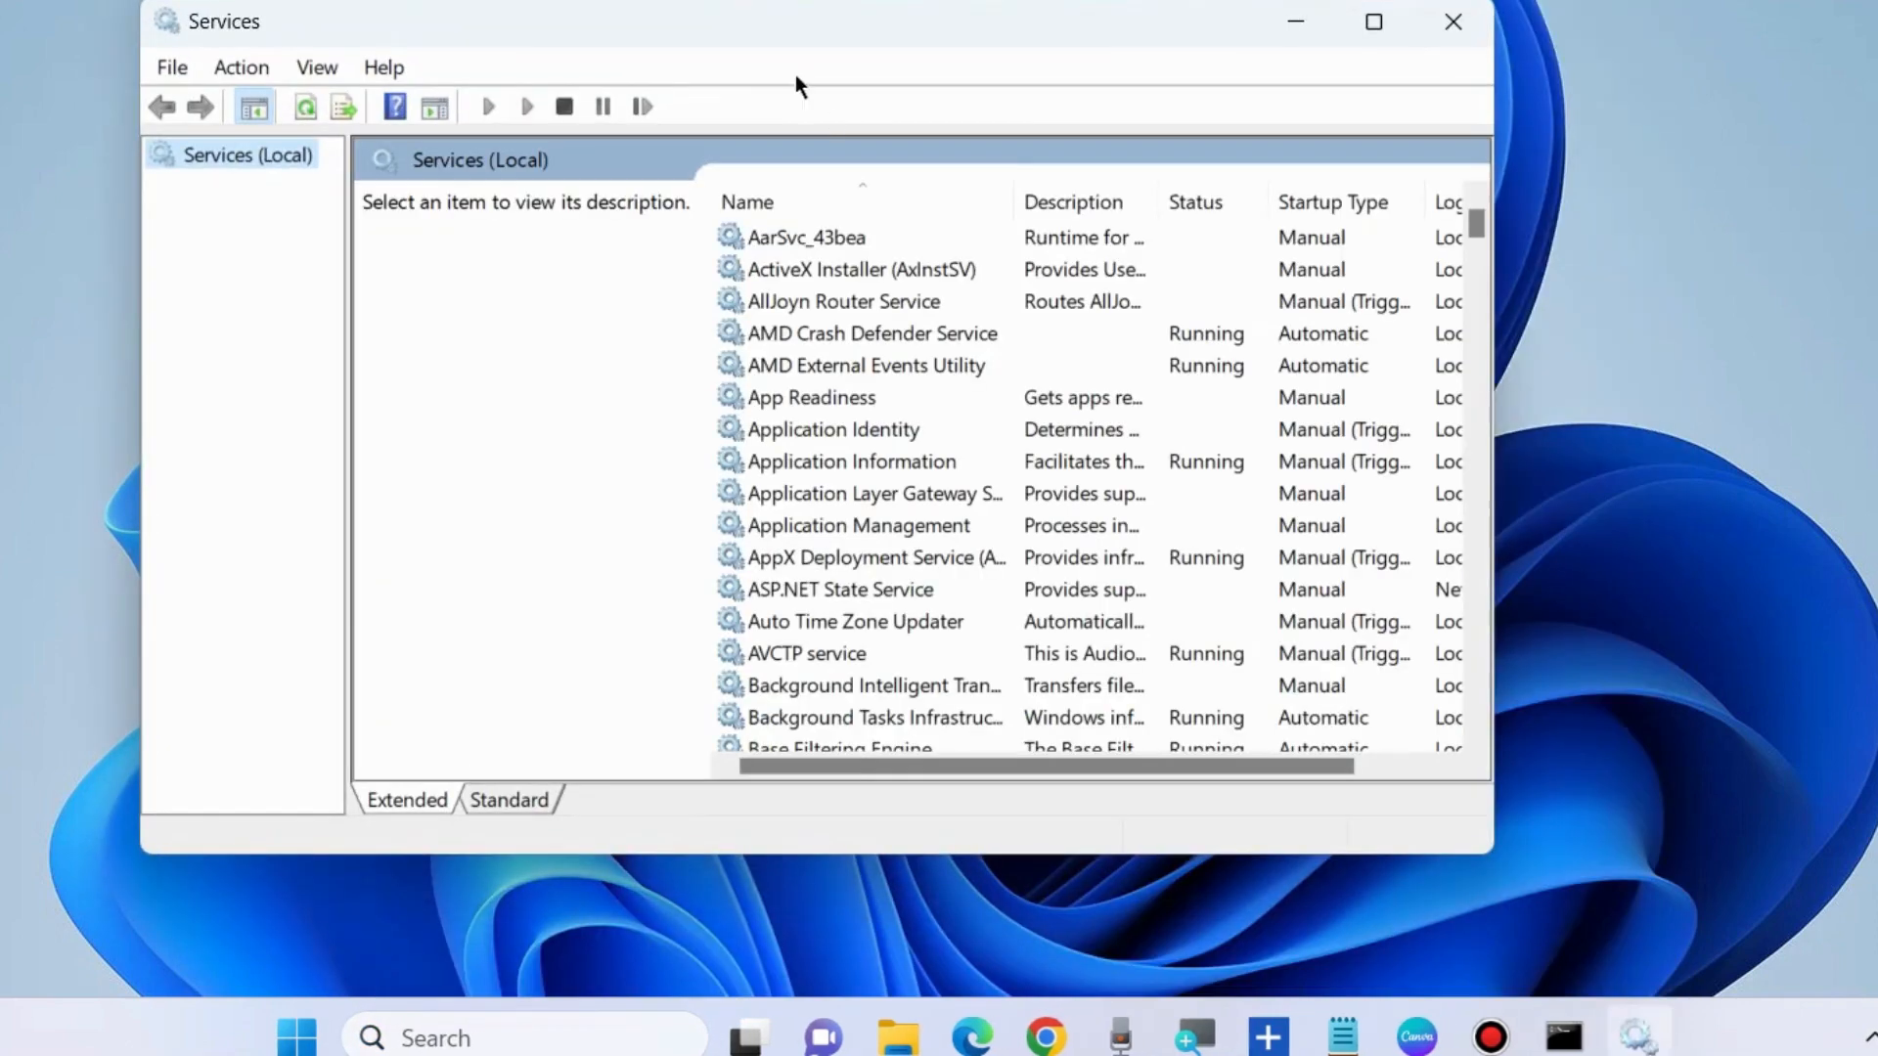
left_click_drag(766, 20, 836, 57)
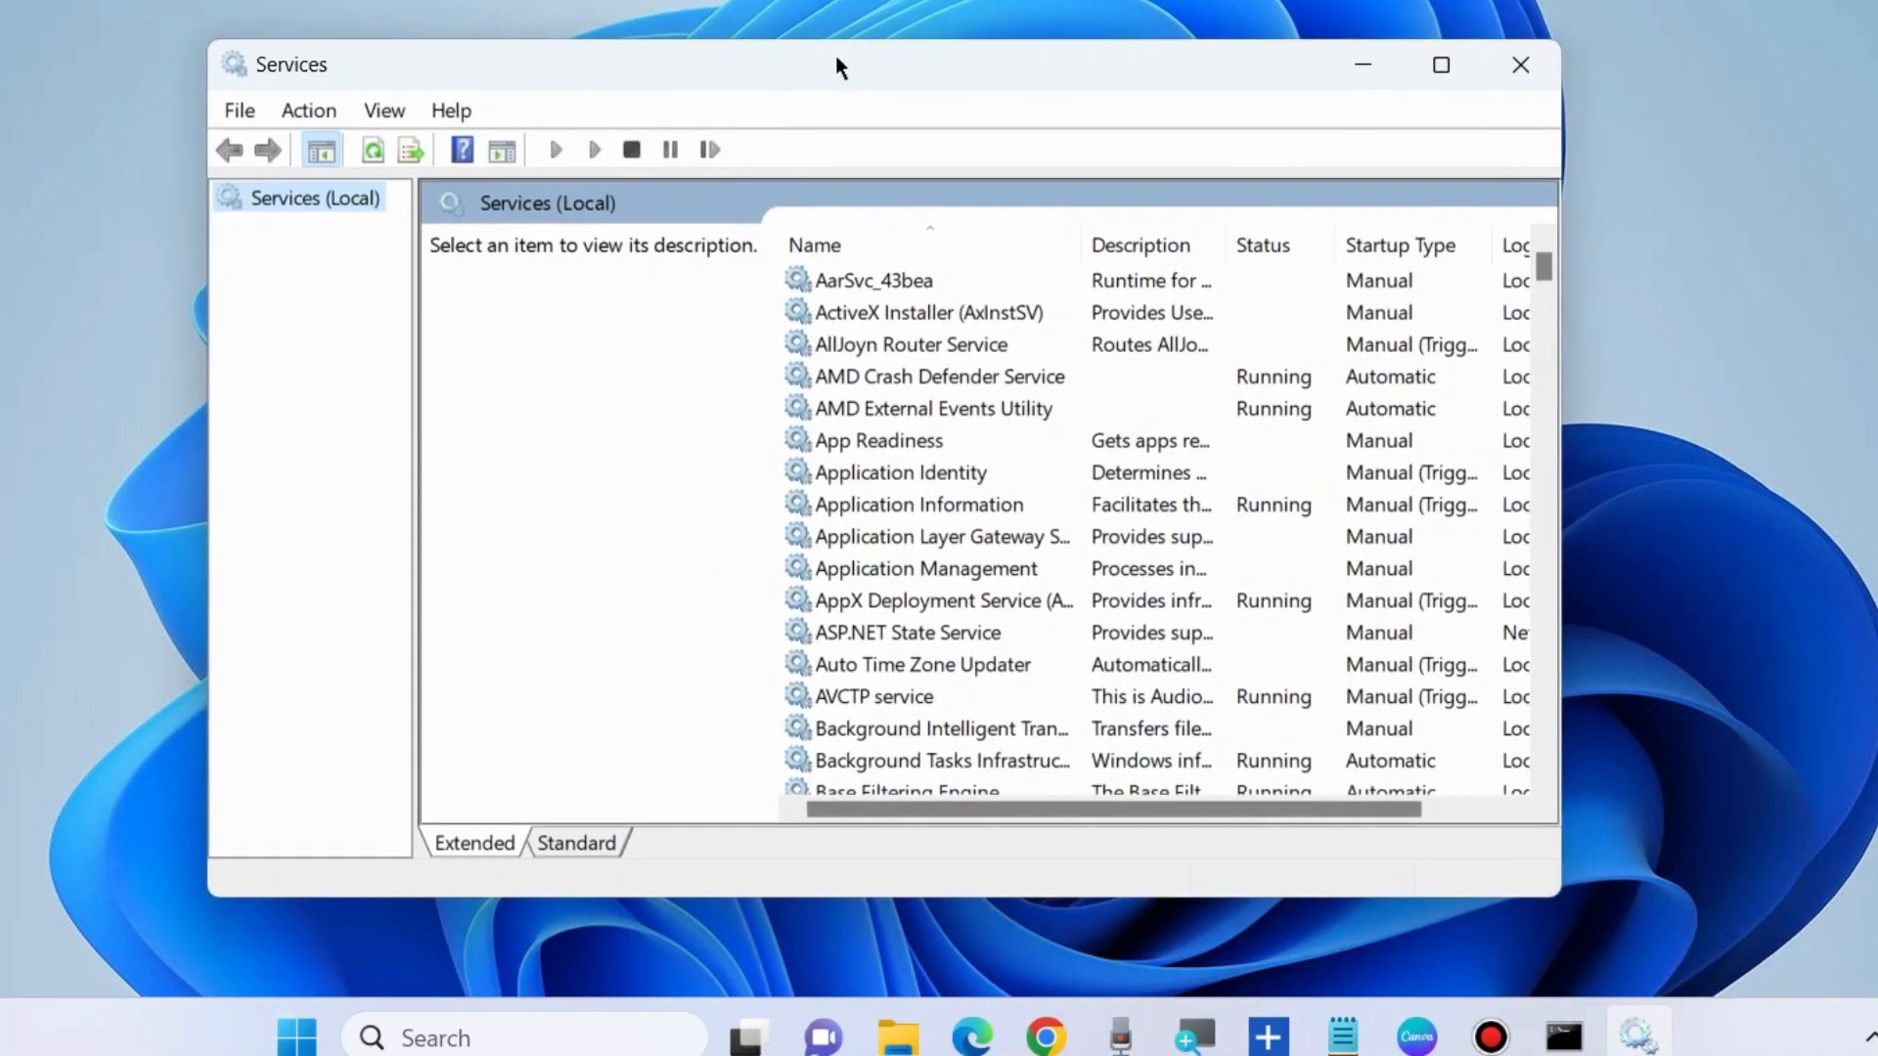
Find the Windows Update service in the list of local services and restart it
scroll(862, 469, "down", 20)
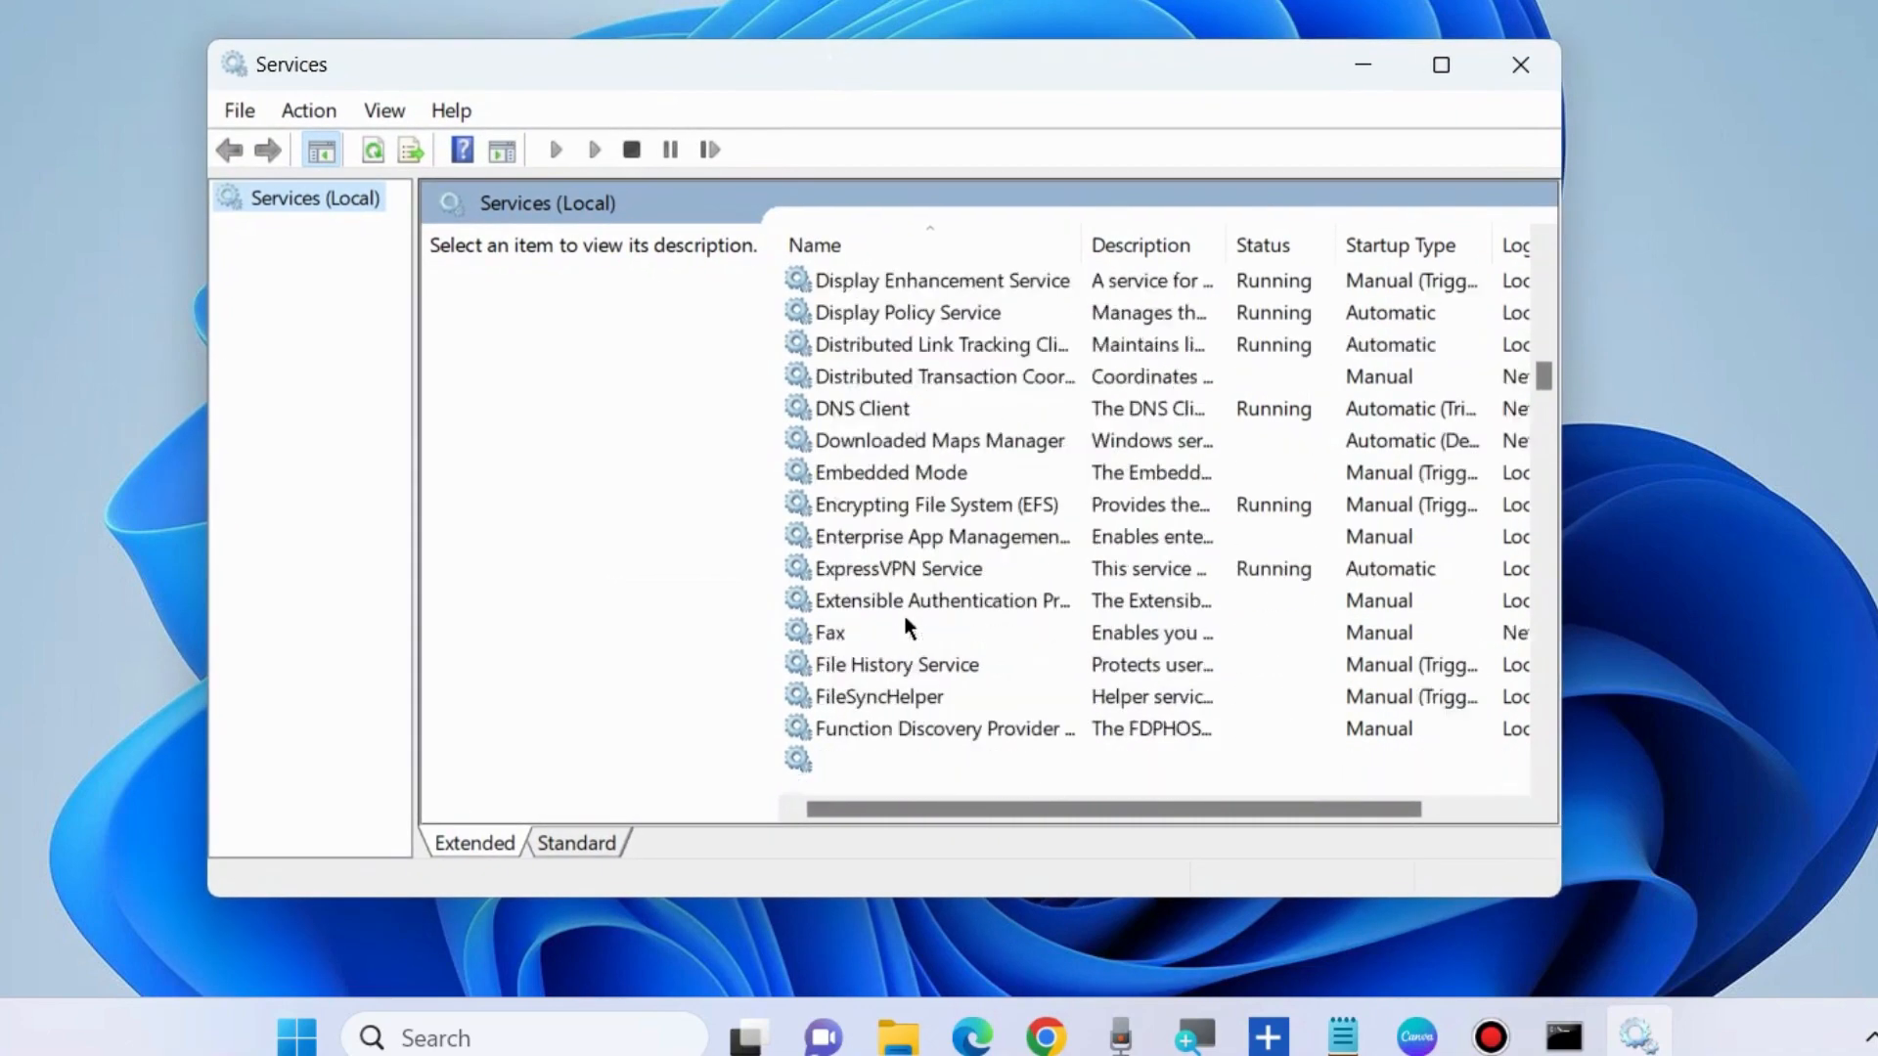
scroll(888, 619, "down", 20)
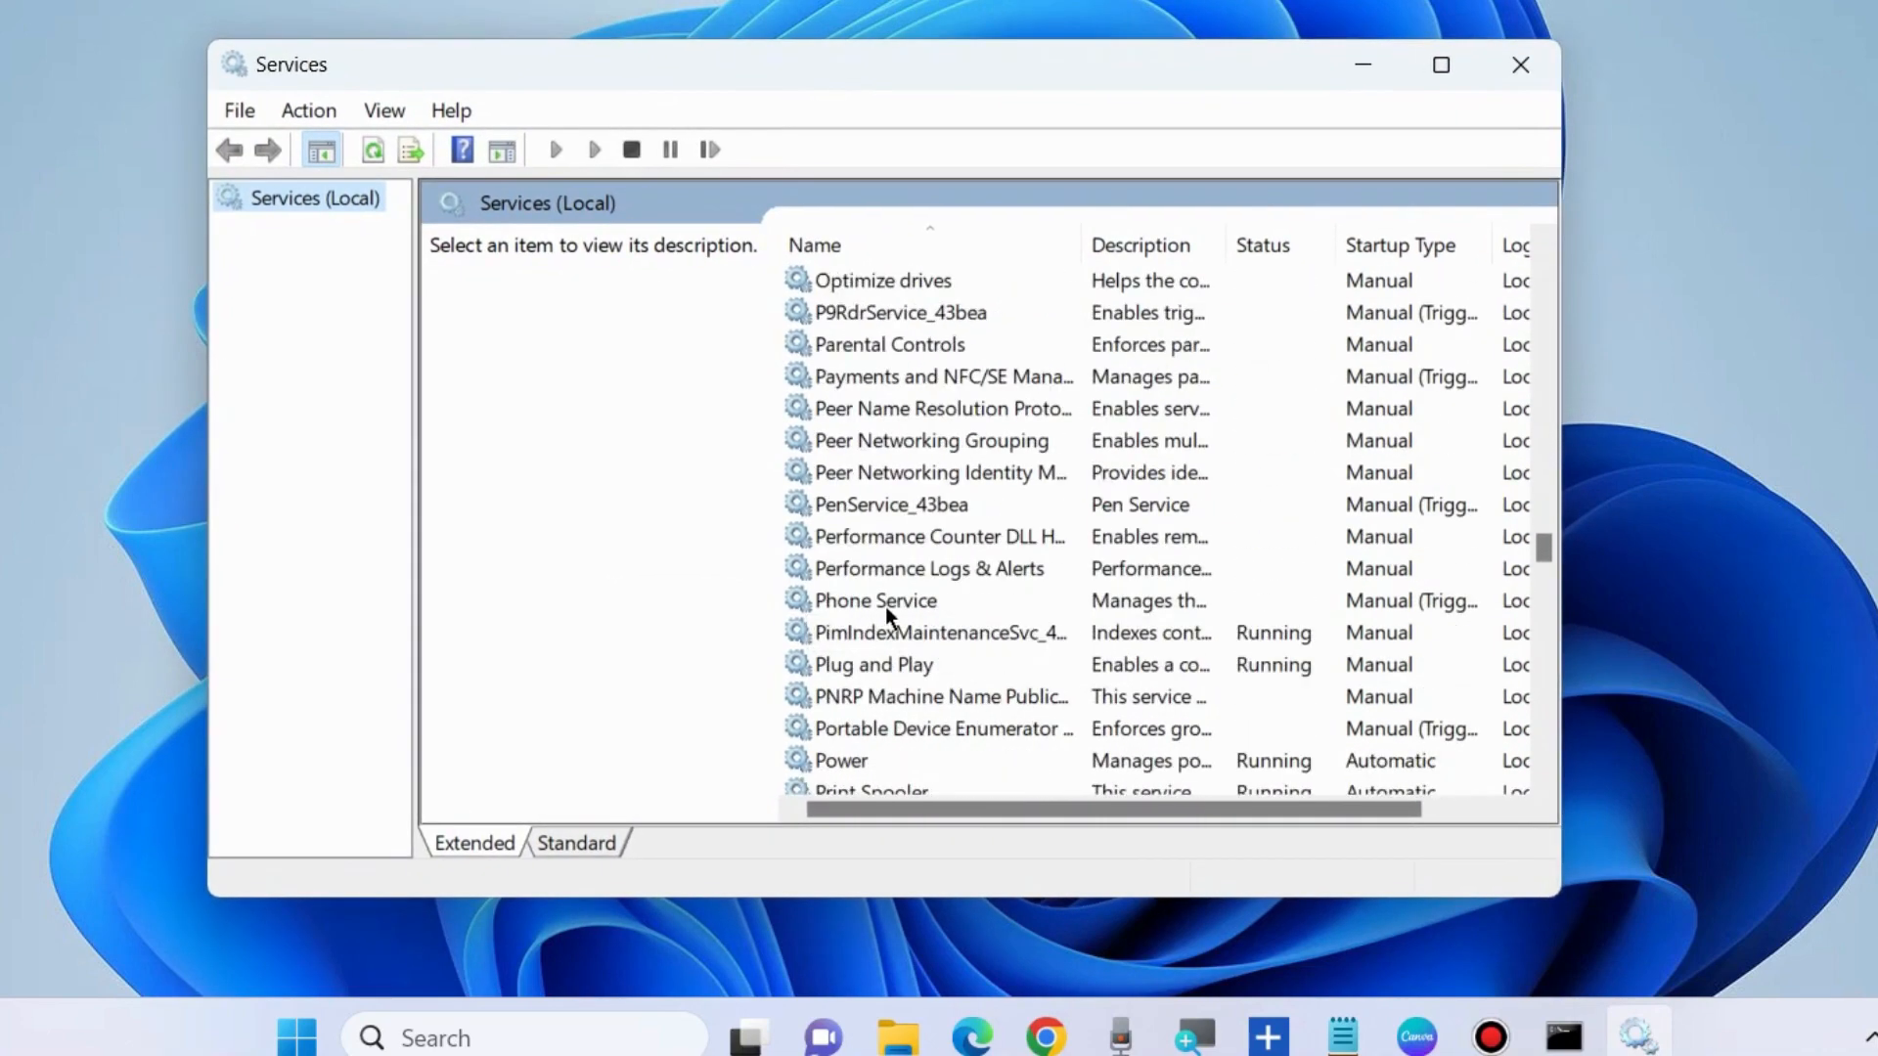
scroll(888, 613, "down", 10)
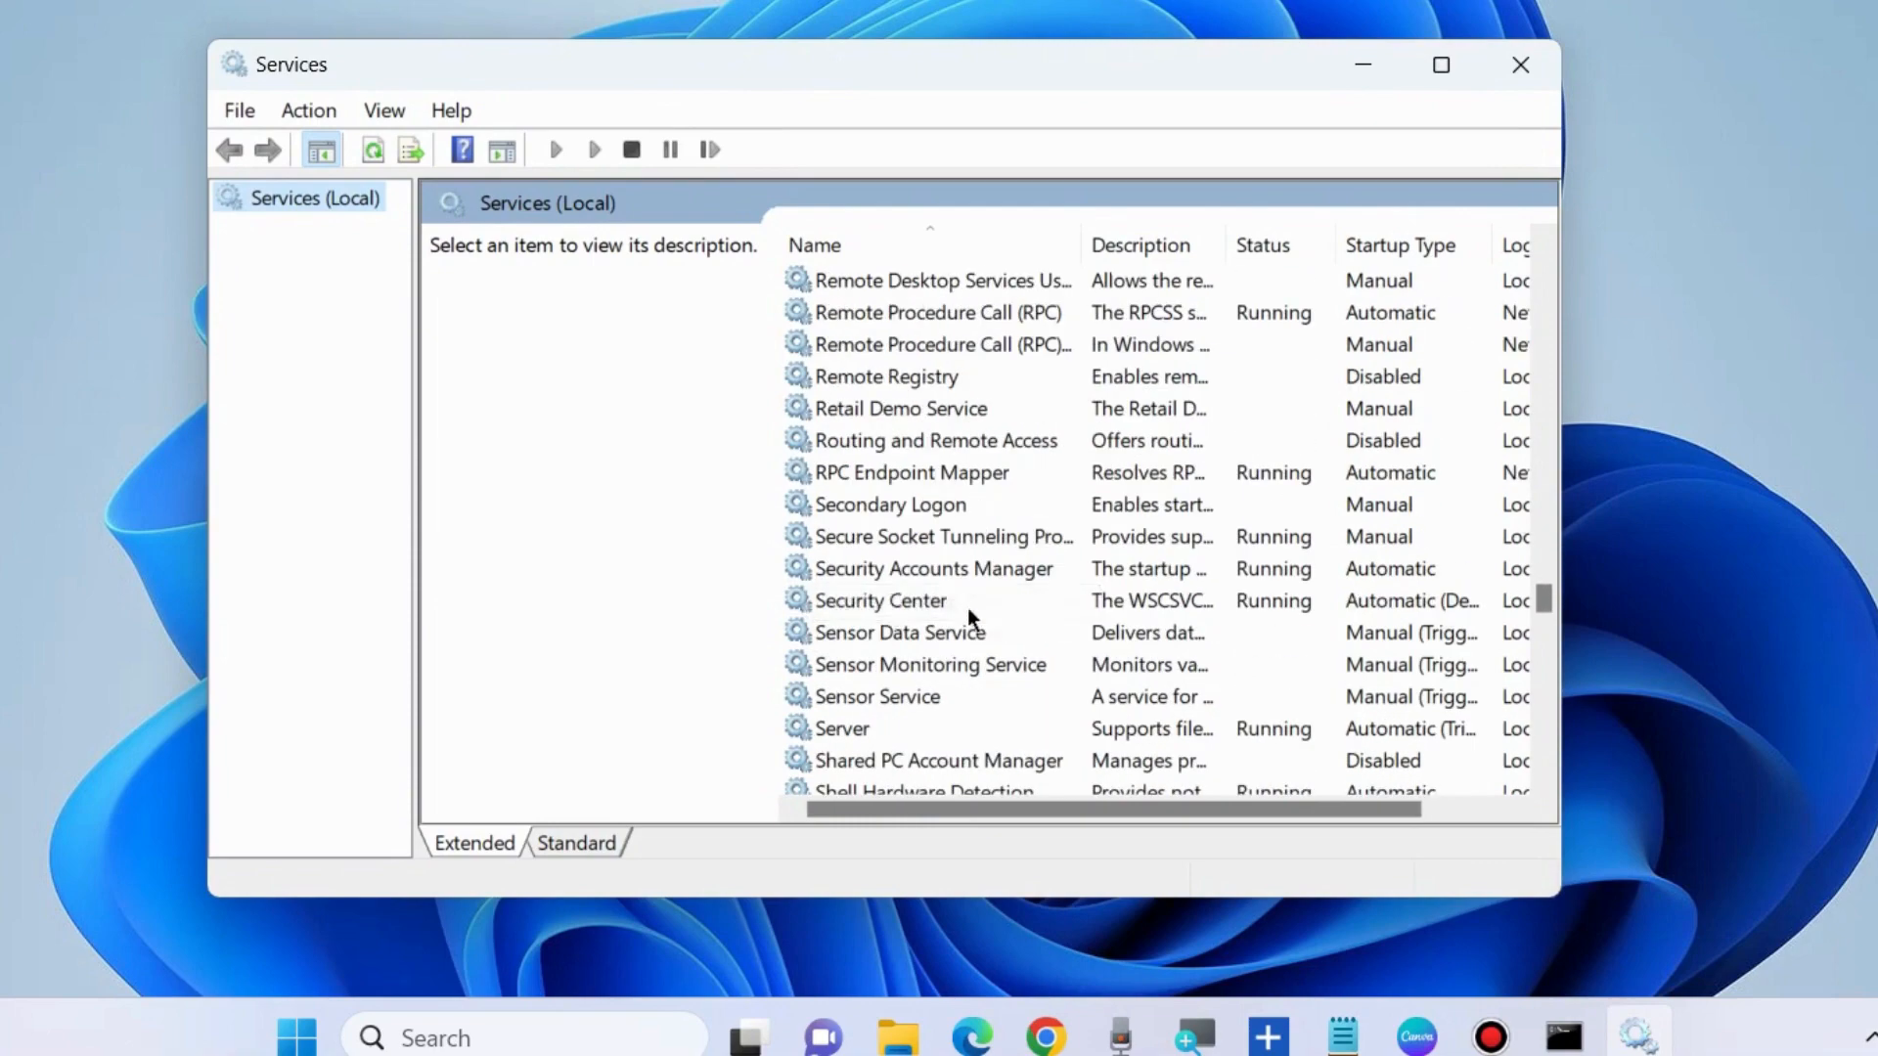
scroll(859, 724, "down", 4)
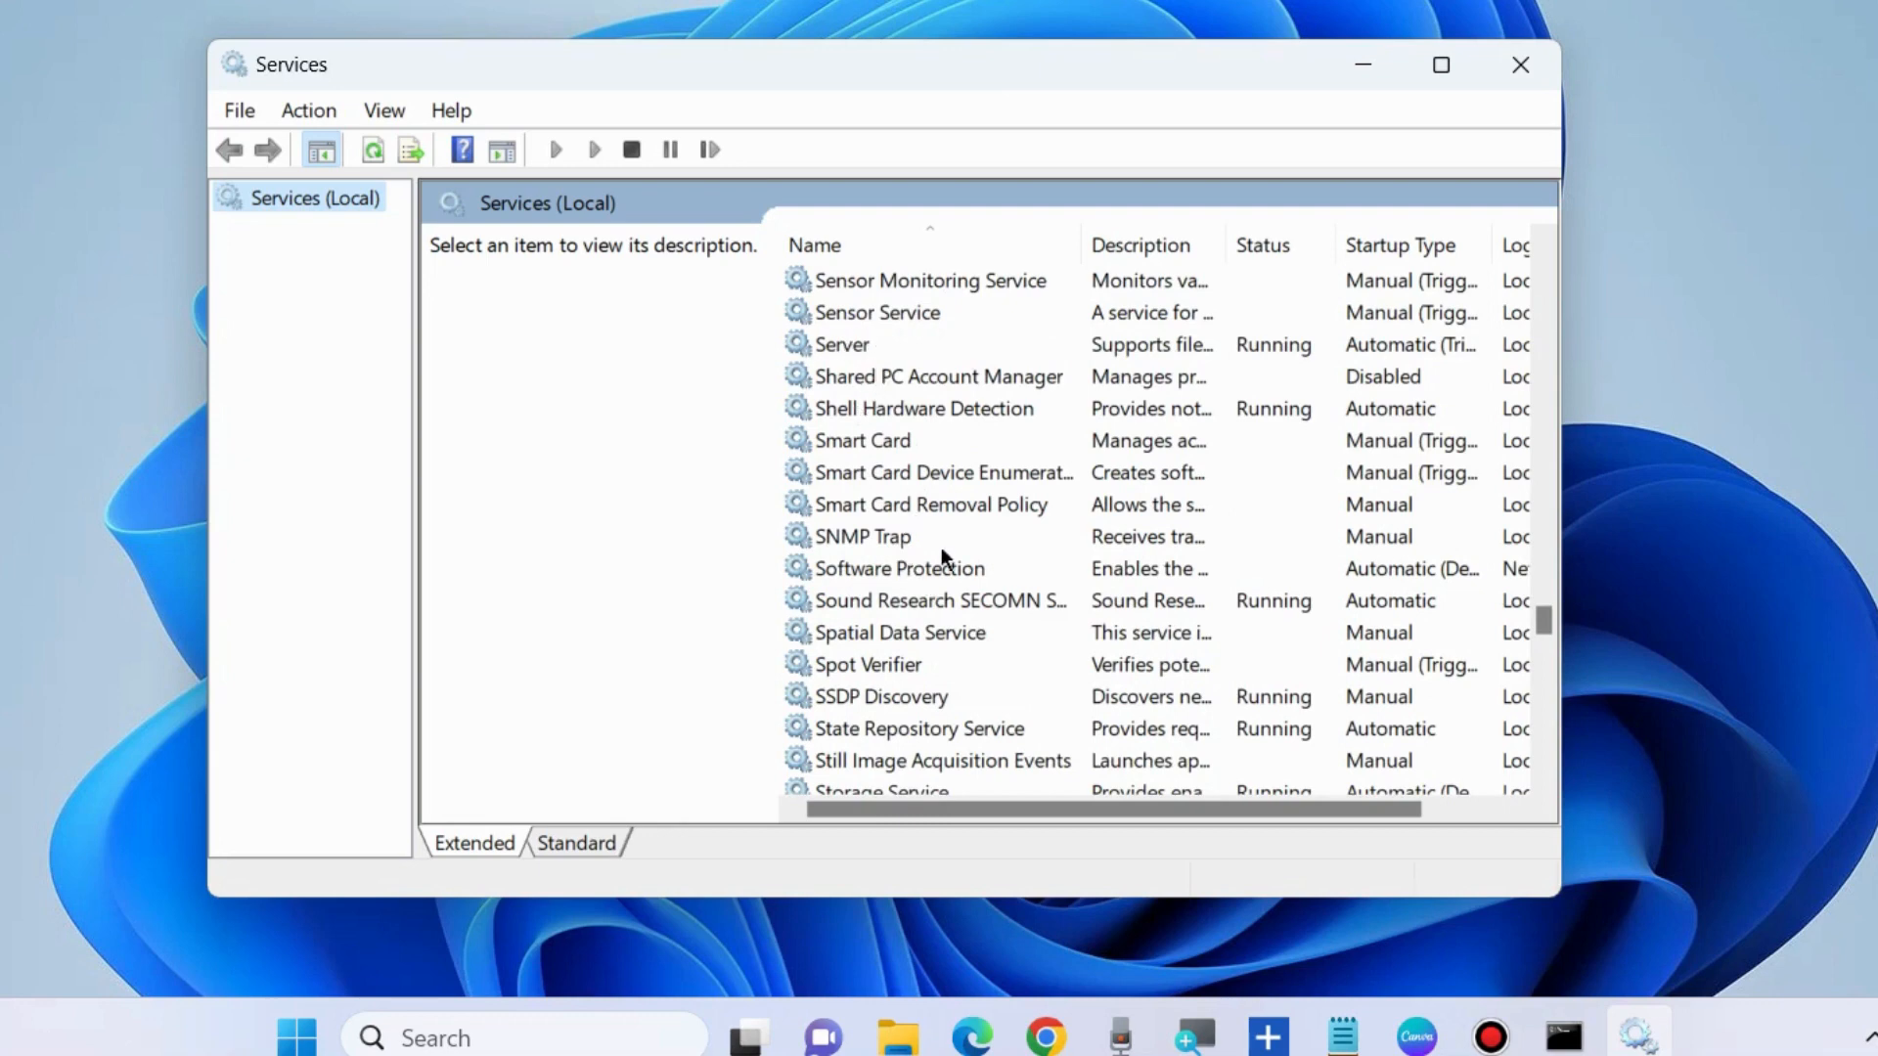
scroll(887, 633, "up", 2)
scroll(883, 634, "up", 1)
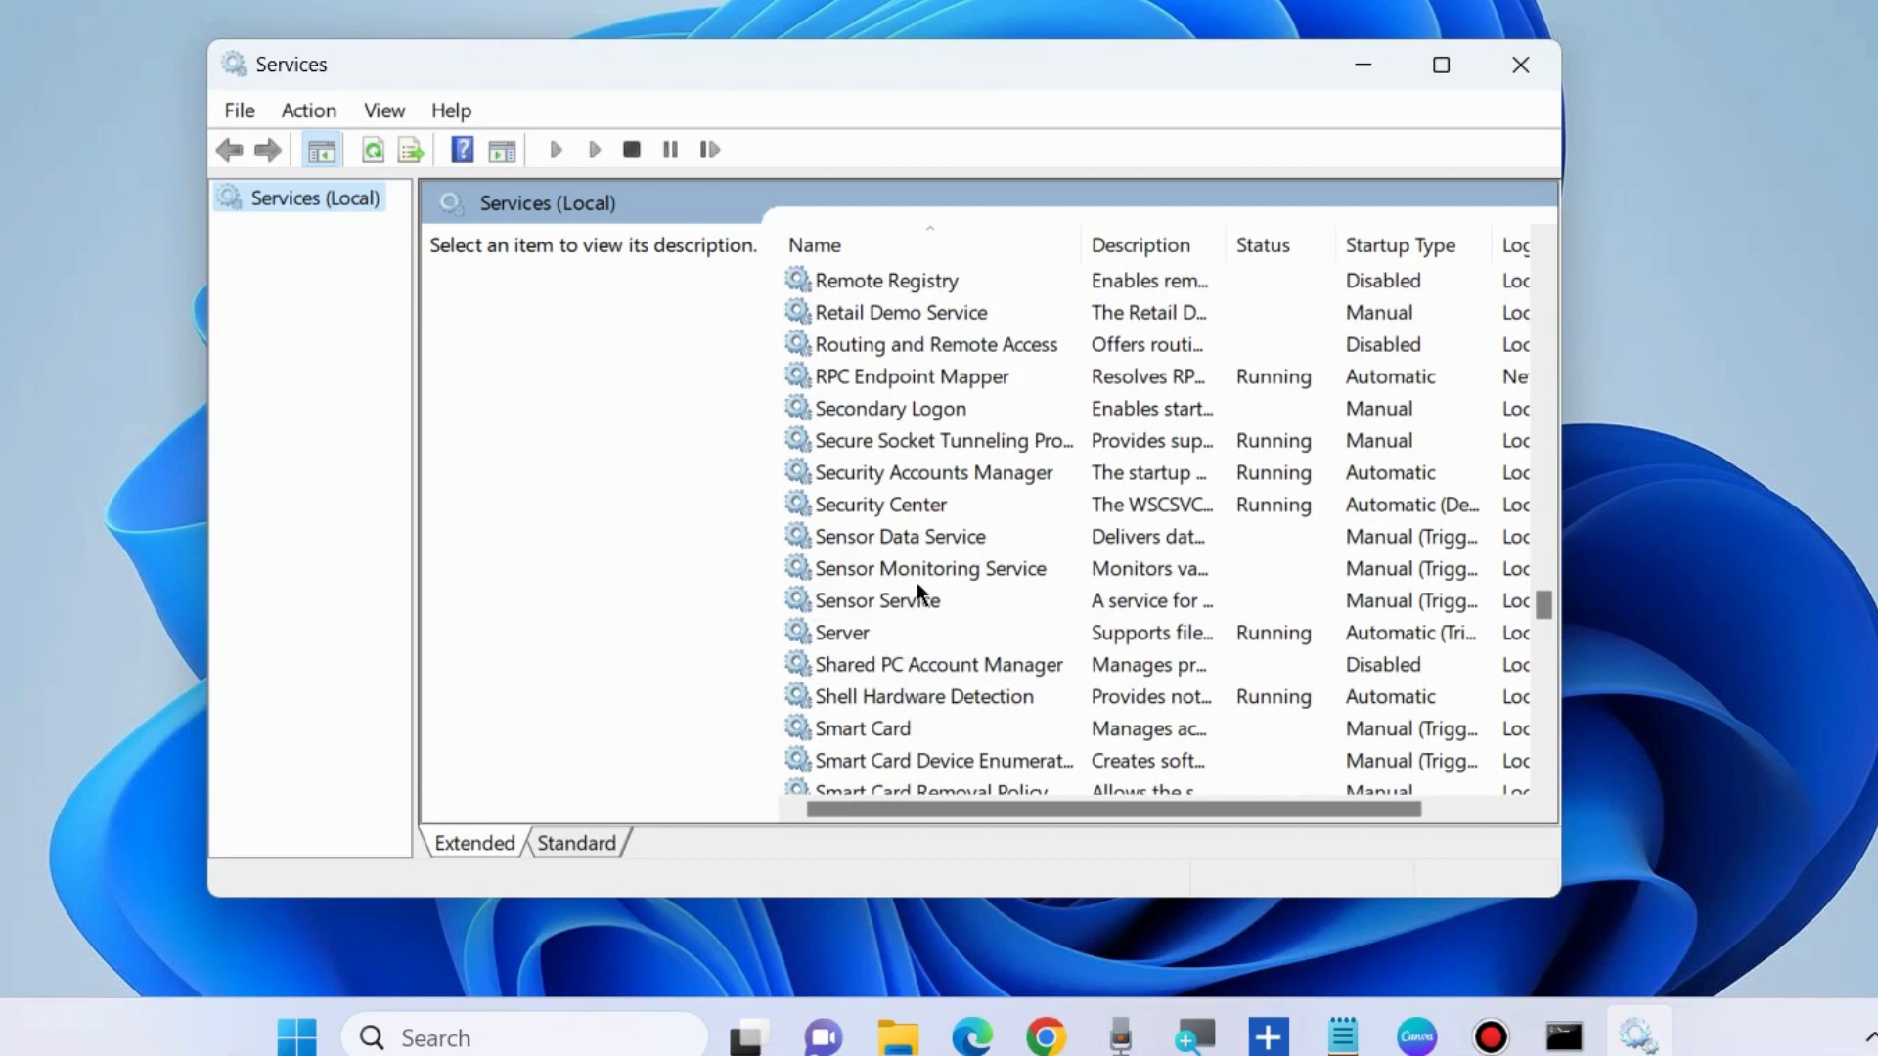
scroll(918, 587, "down", 4)
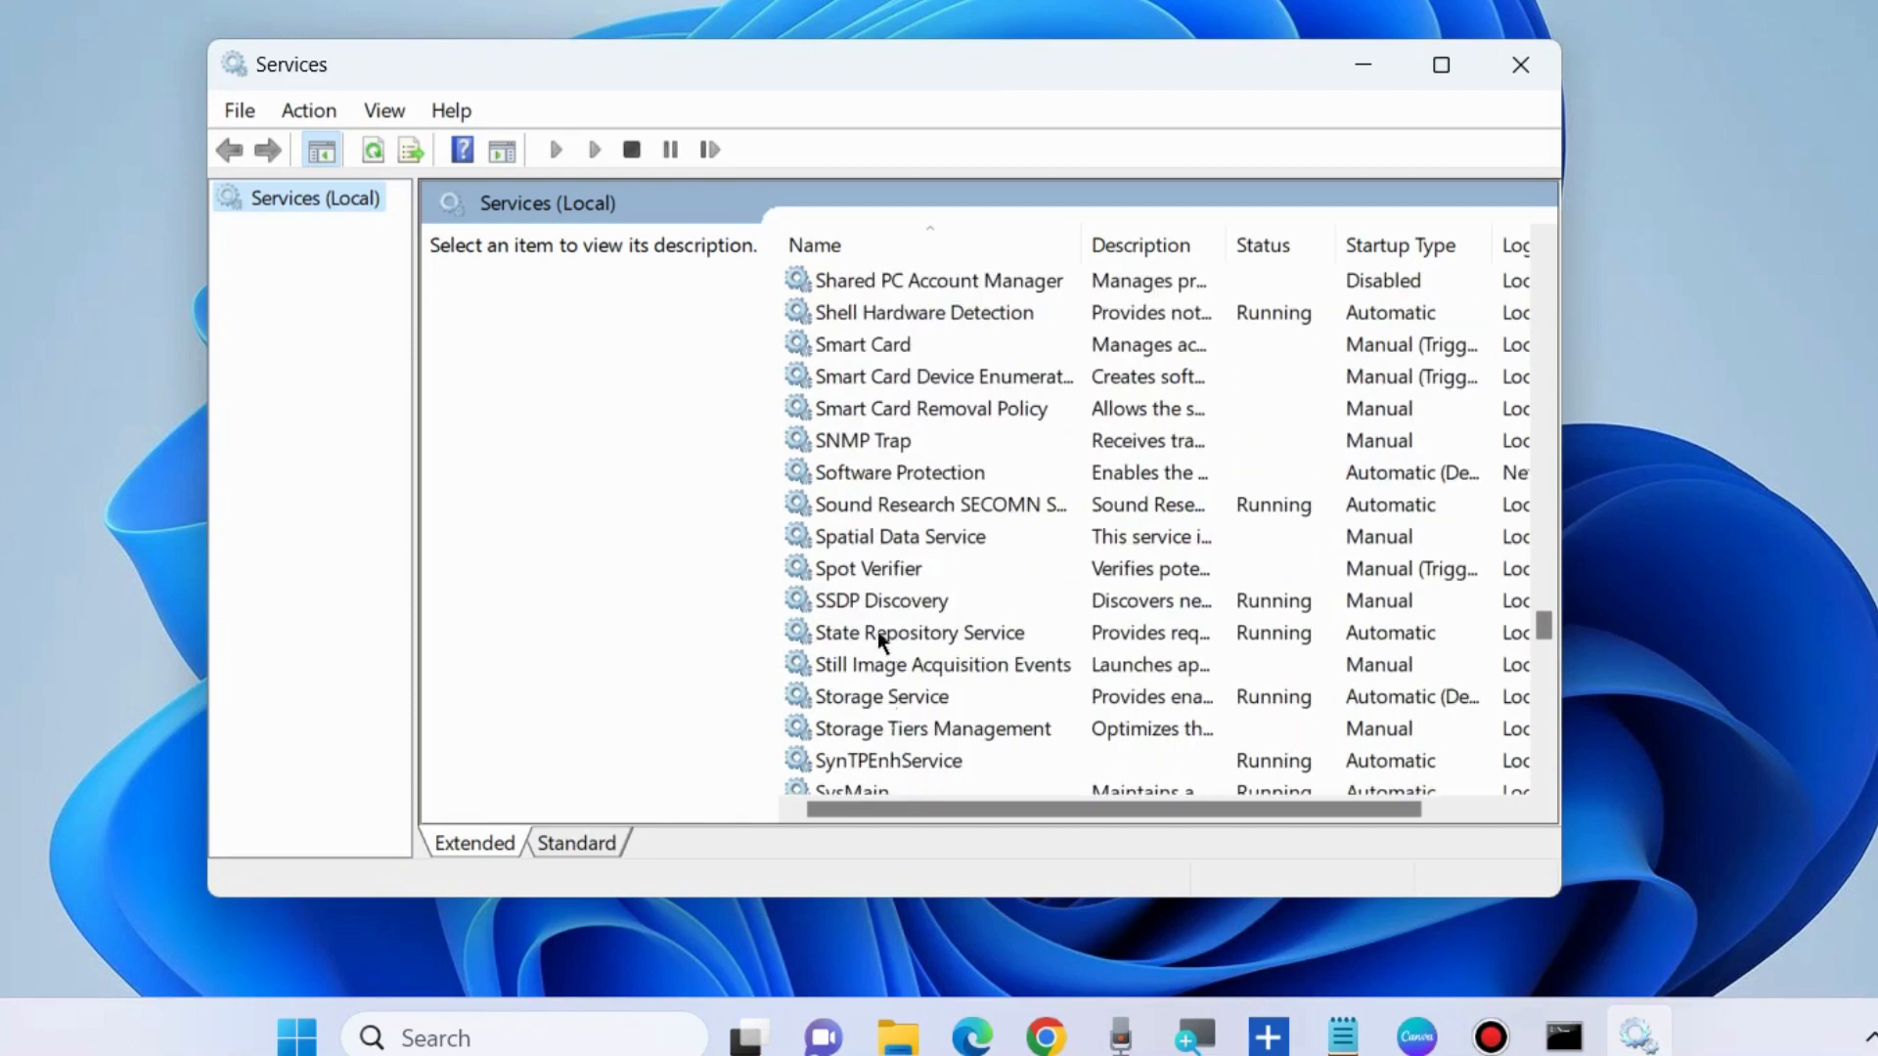
scroll(890, 622, "down", 18)
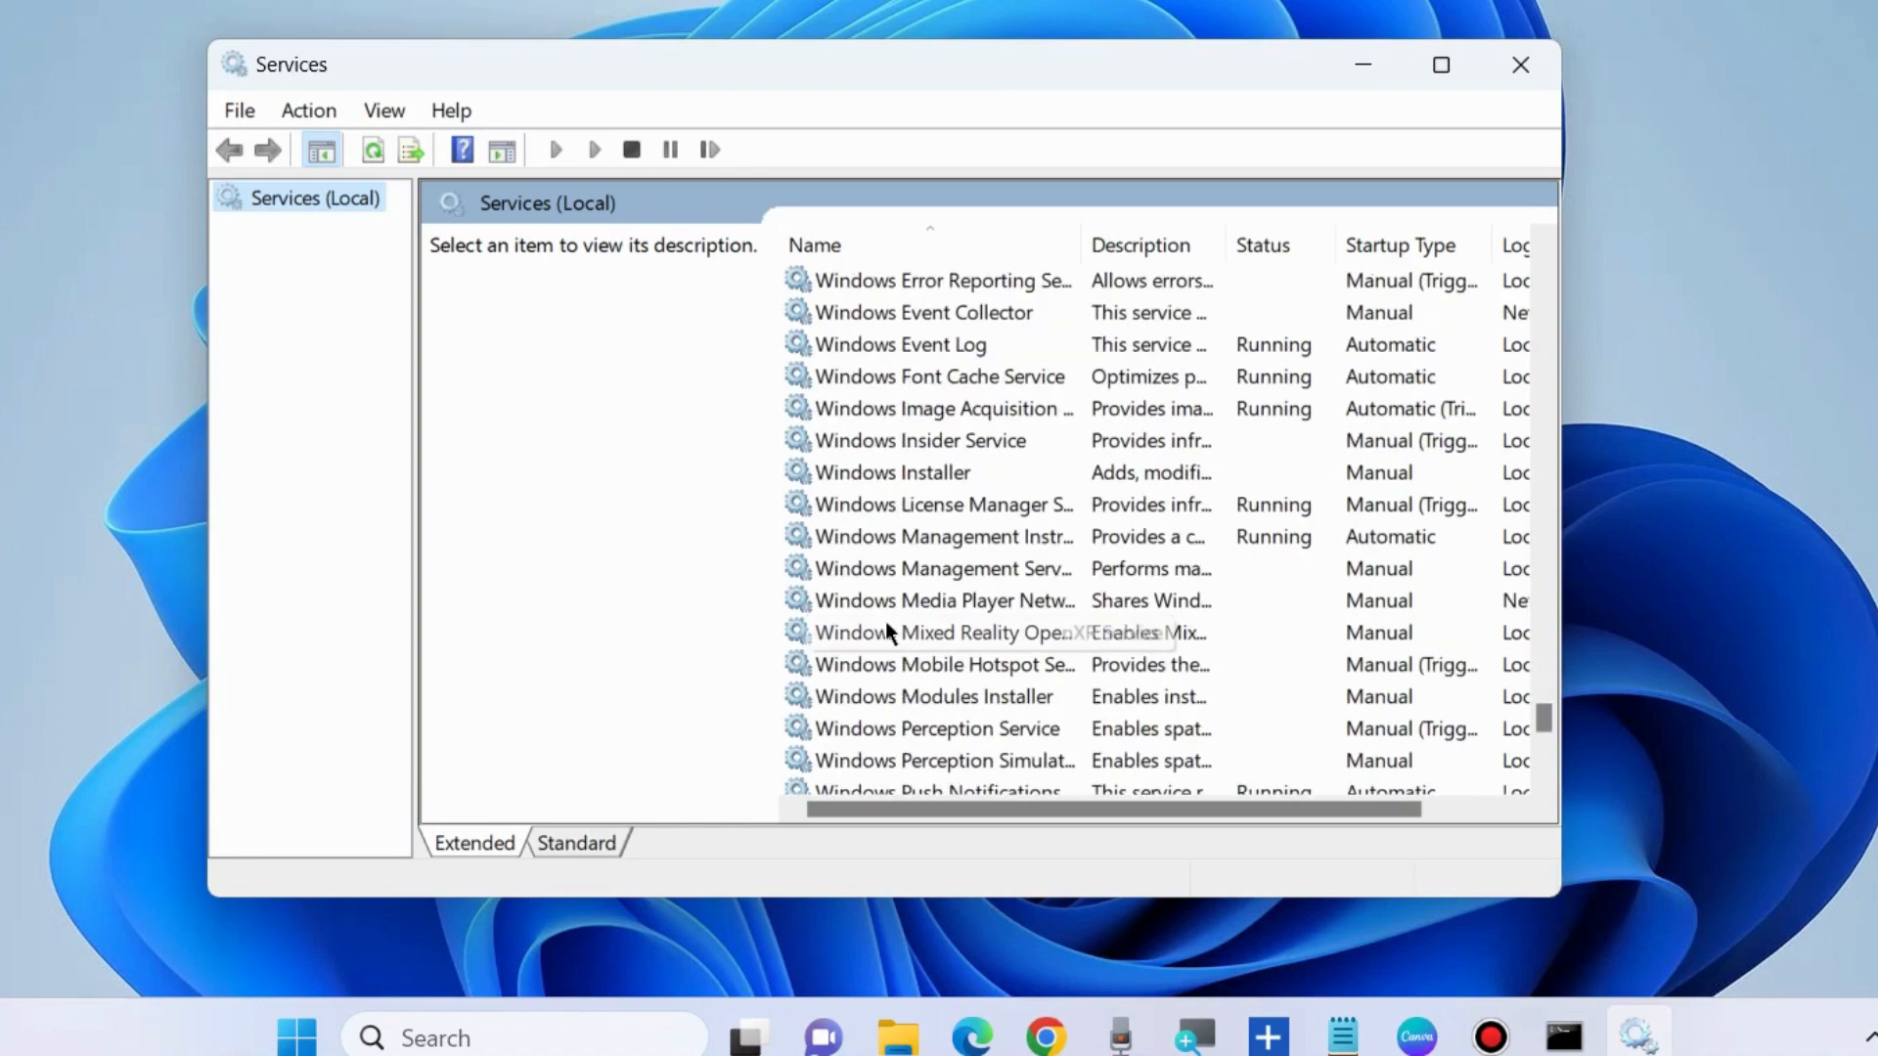
scroll(968, 690, "down", 5)
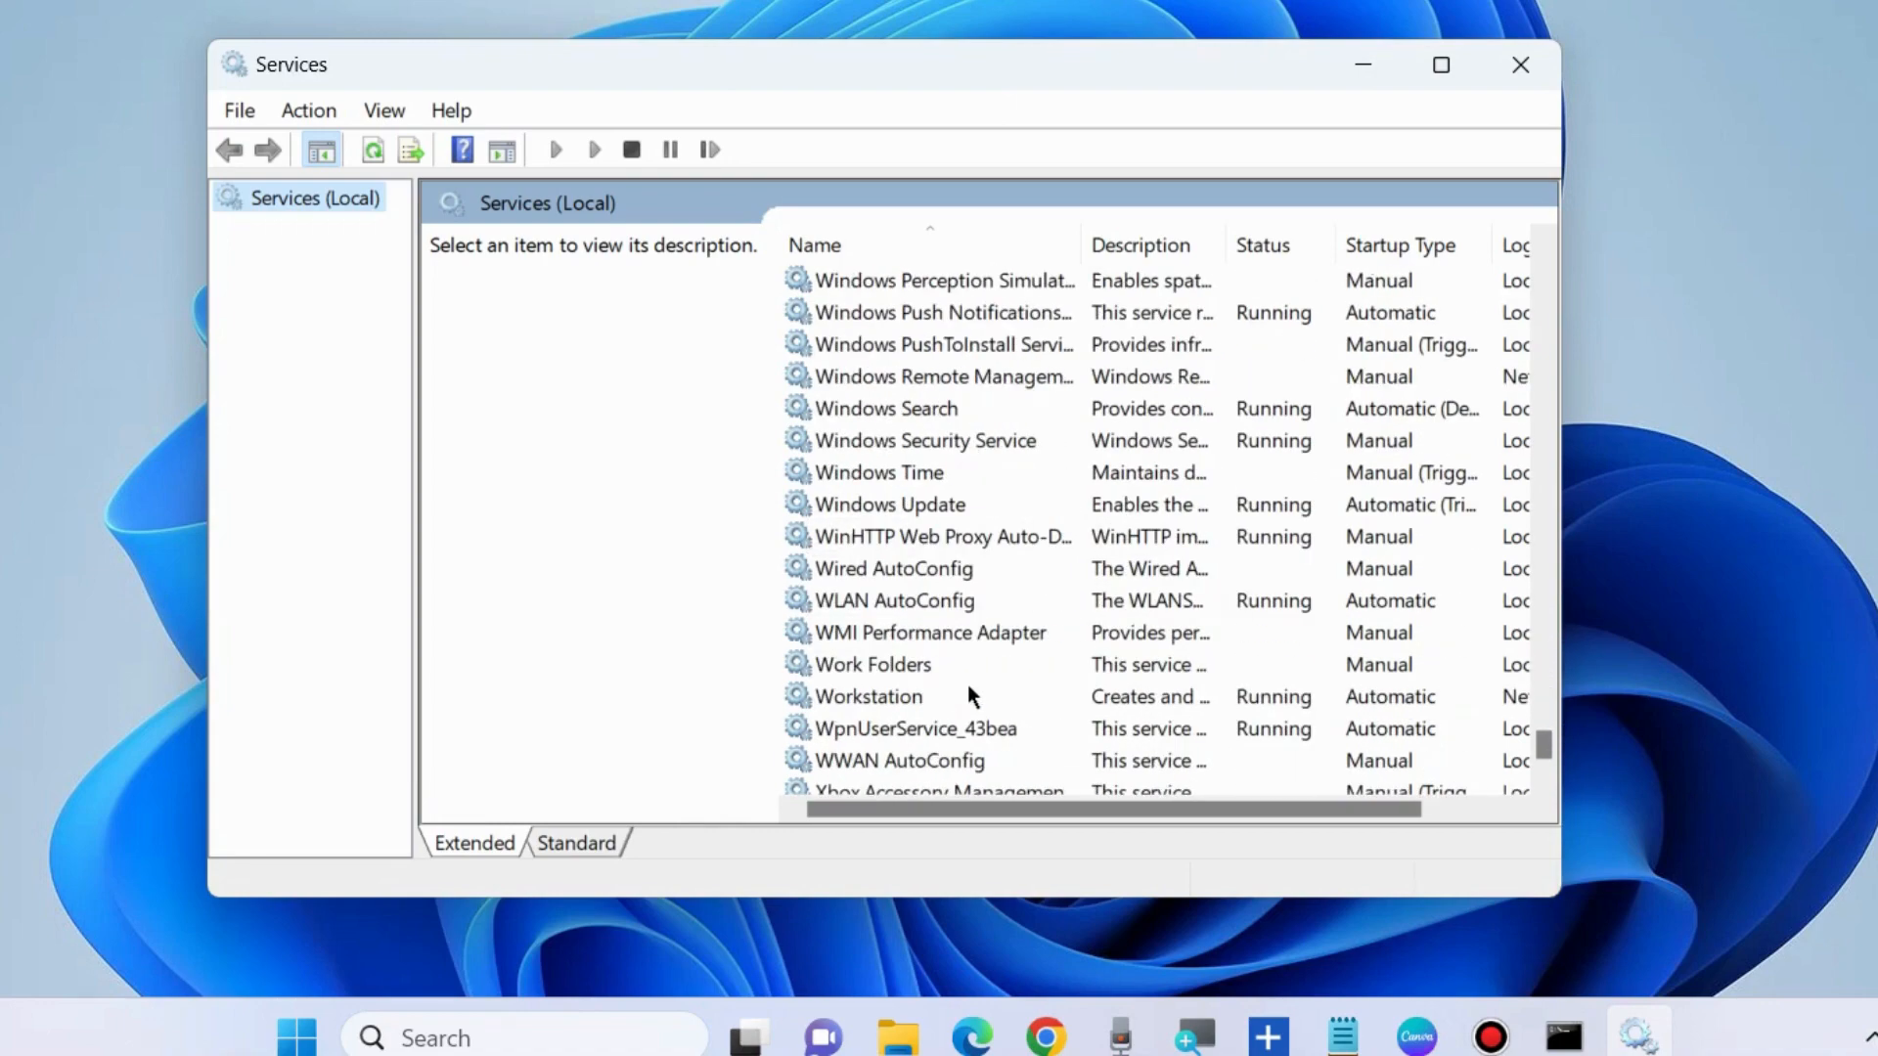
left_click(920, 503)
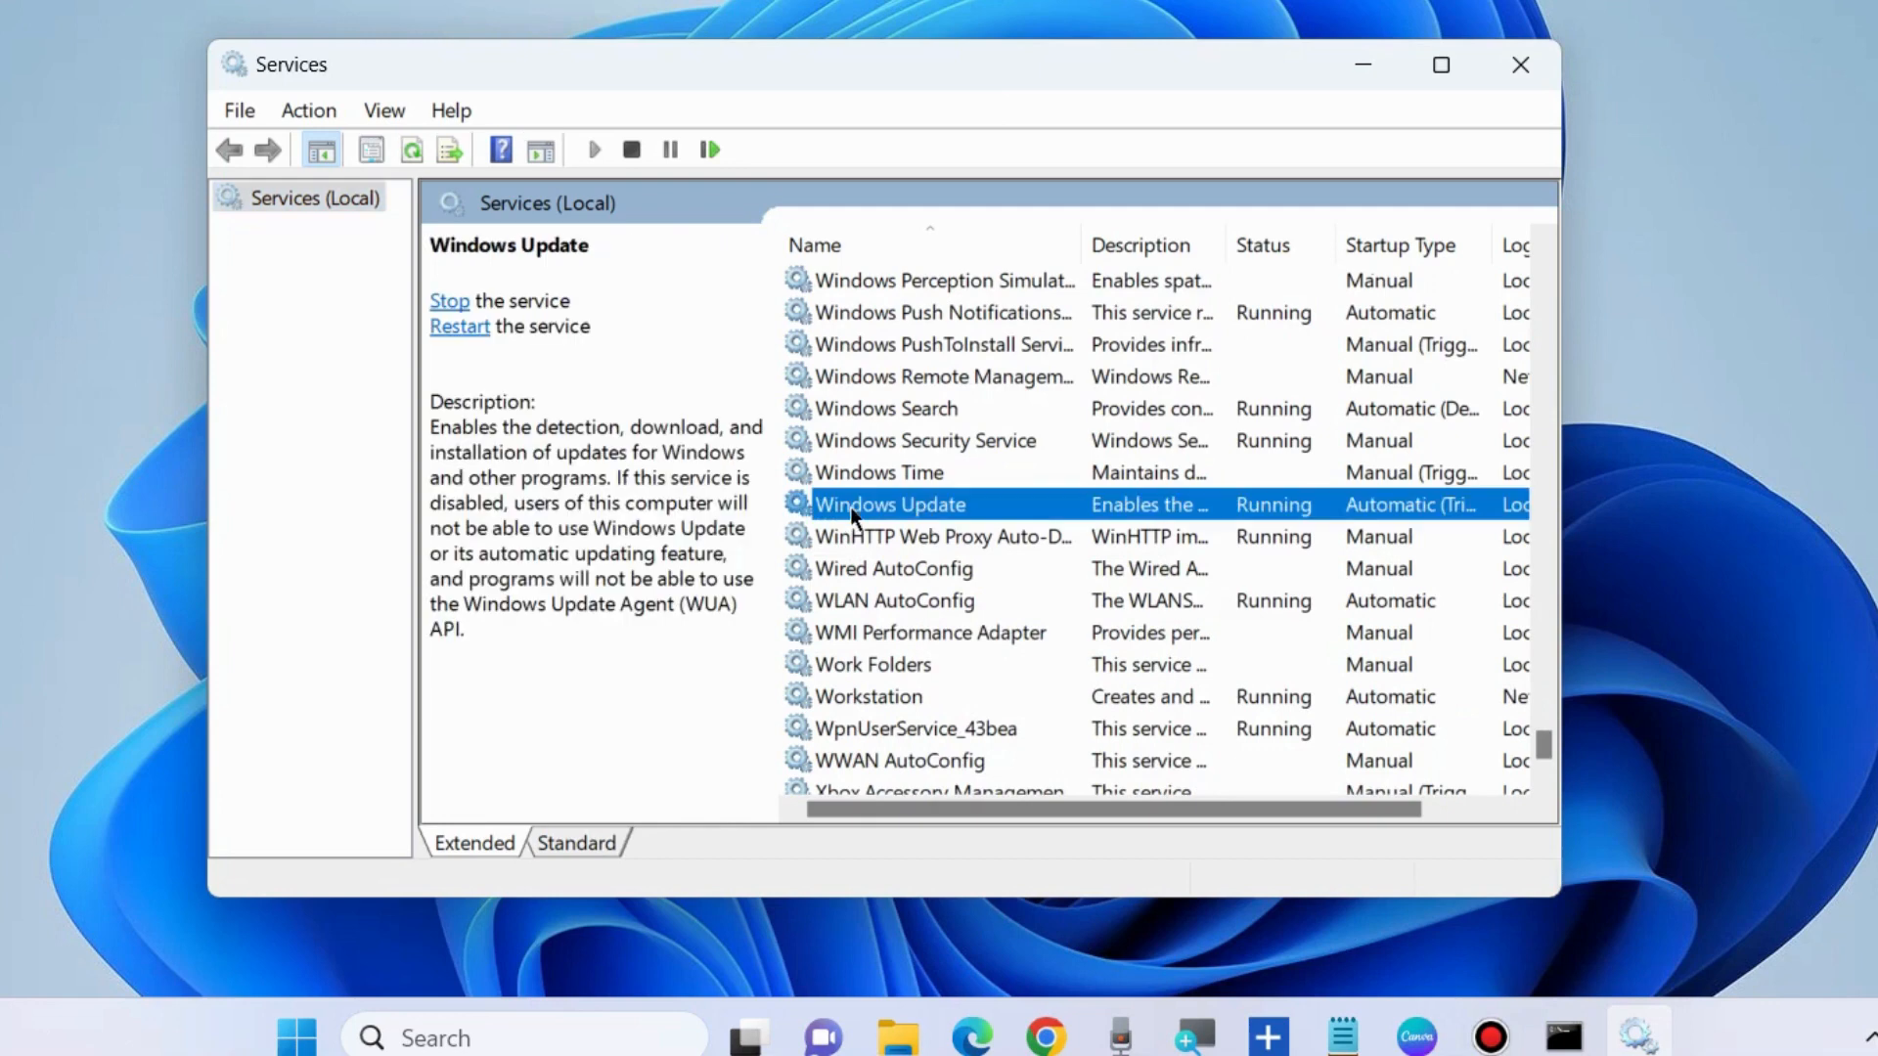
right_click(842, 507)
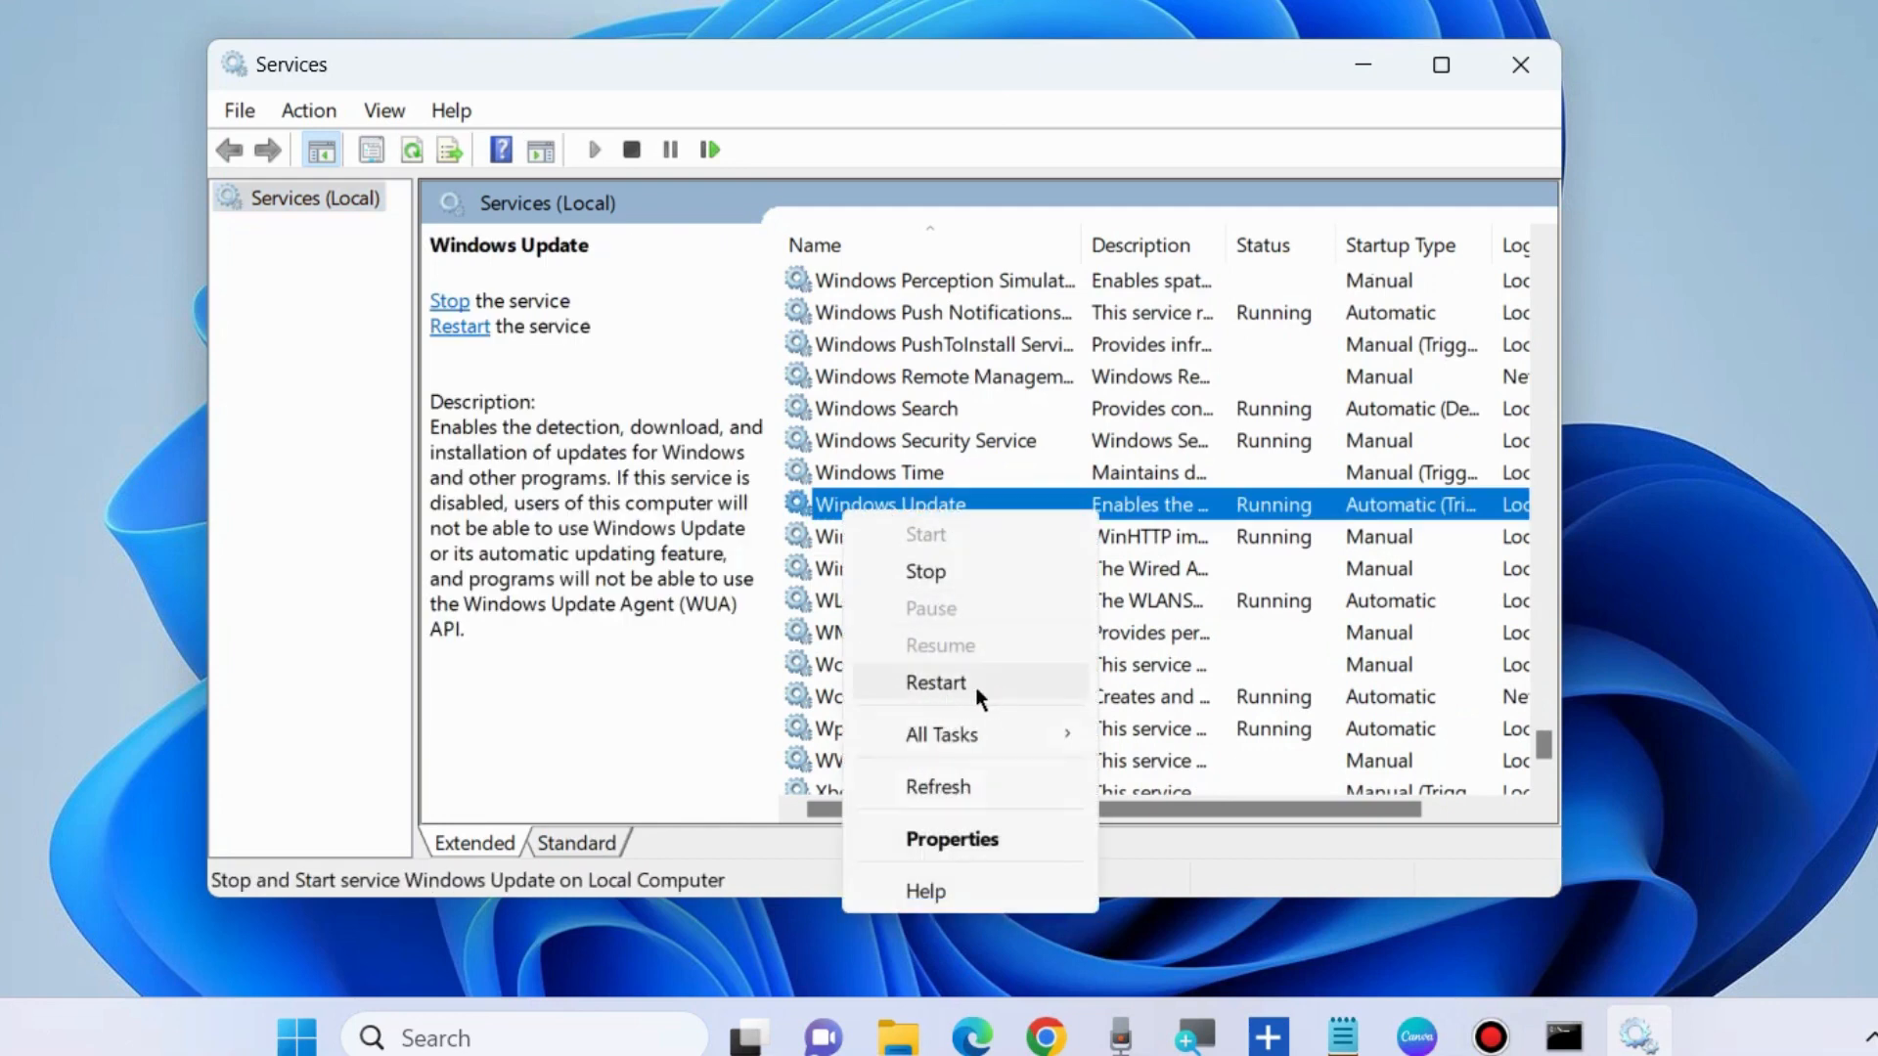
left_click(930, 682)
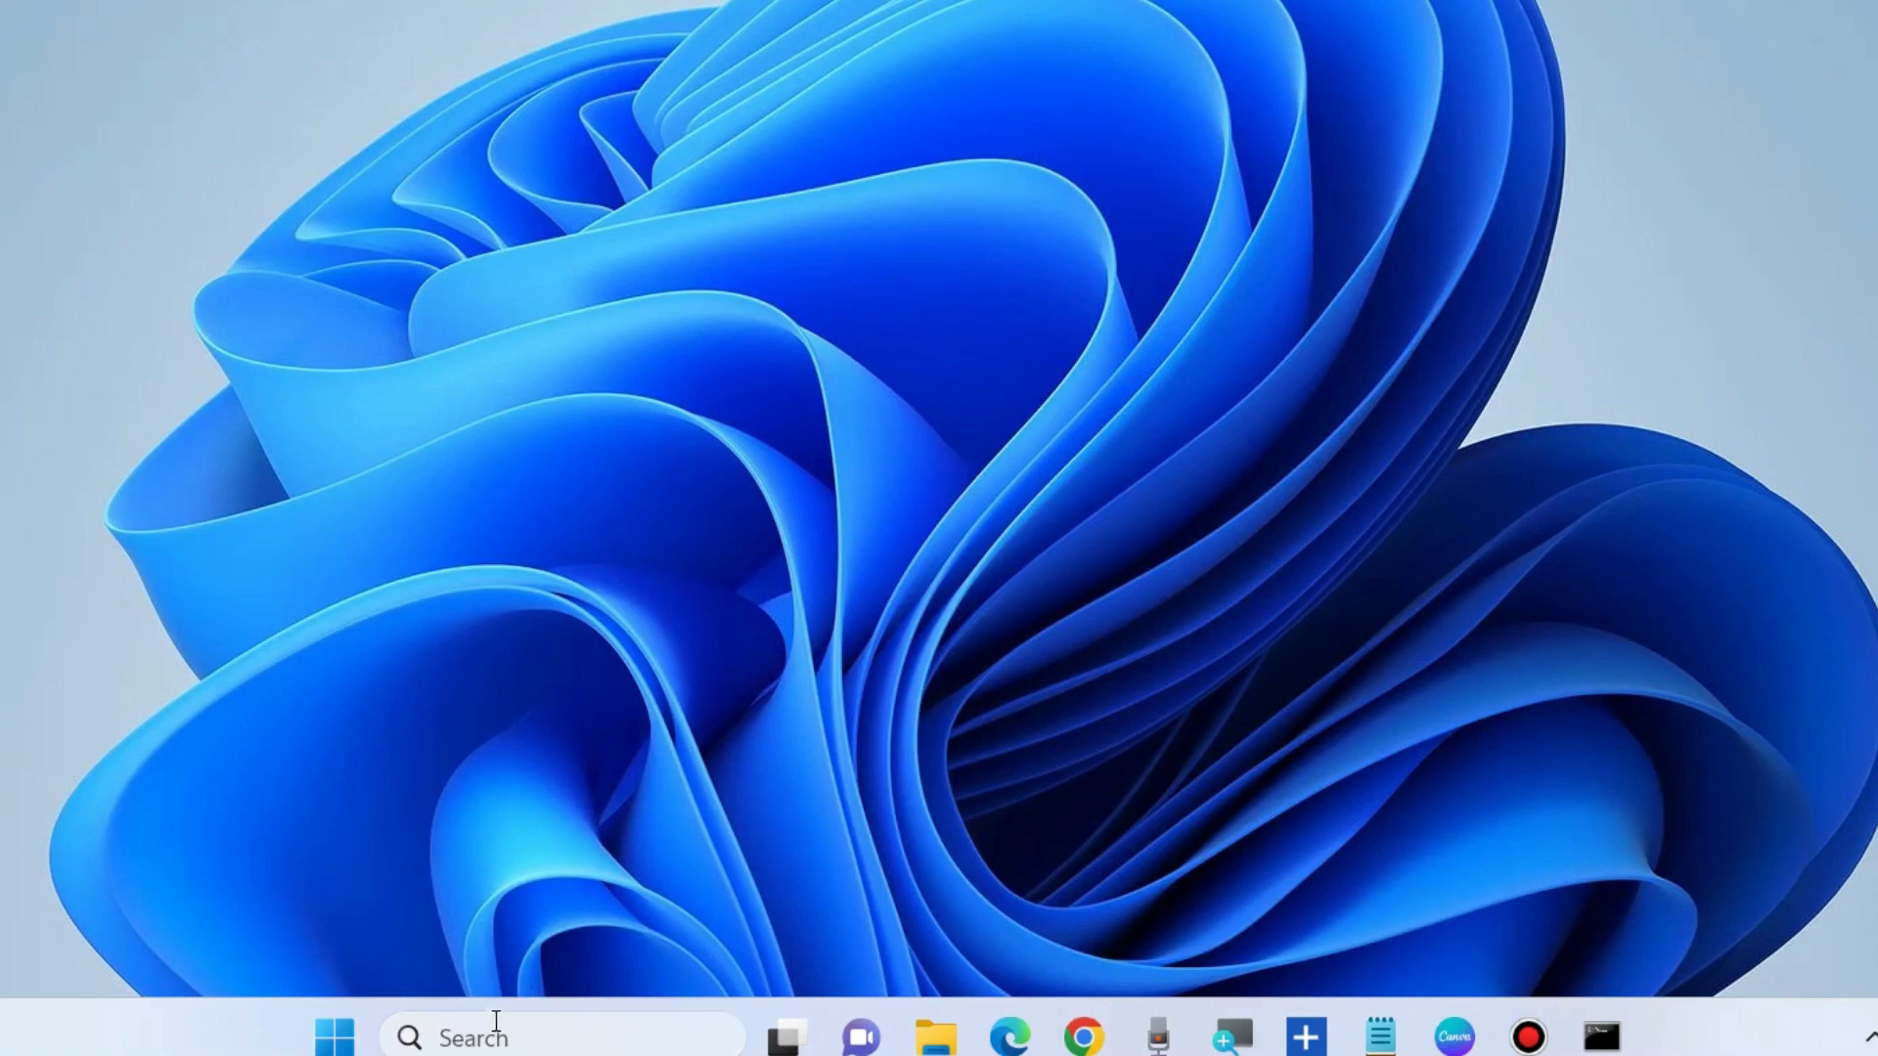
Search Windows for "cmd", open Command Prompt as administrator and run a system file scan with "sfc /scannow"
left_click(518, 1041)
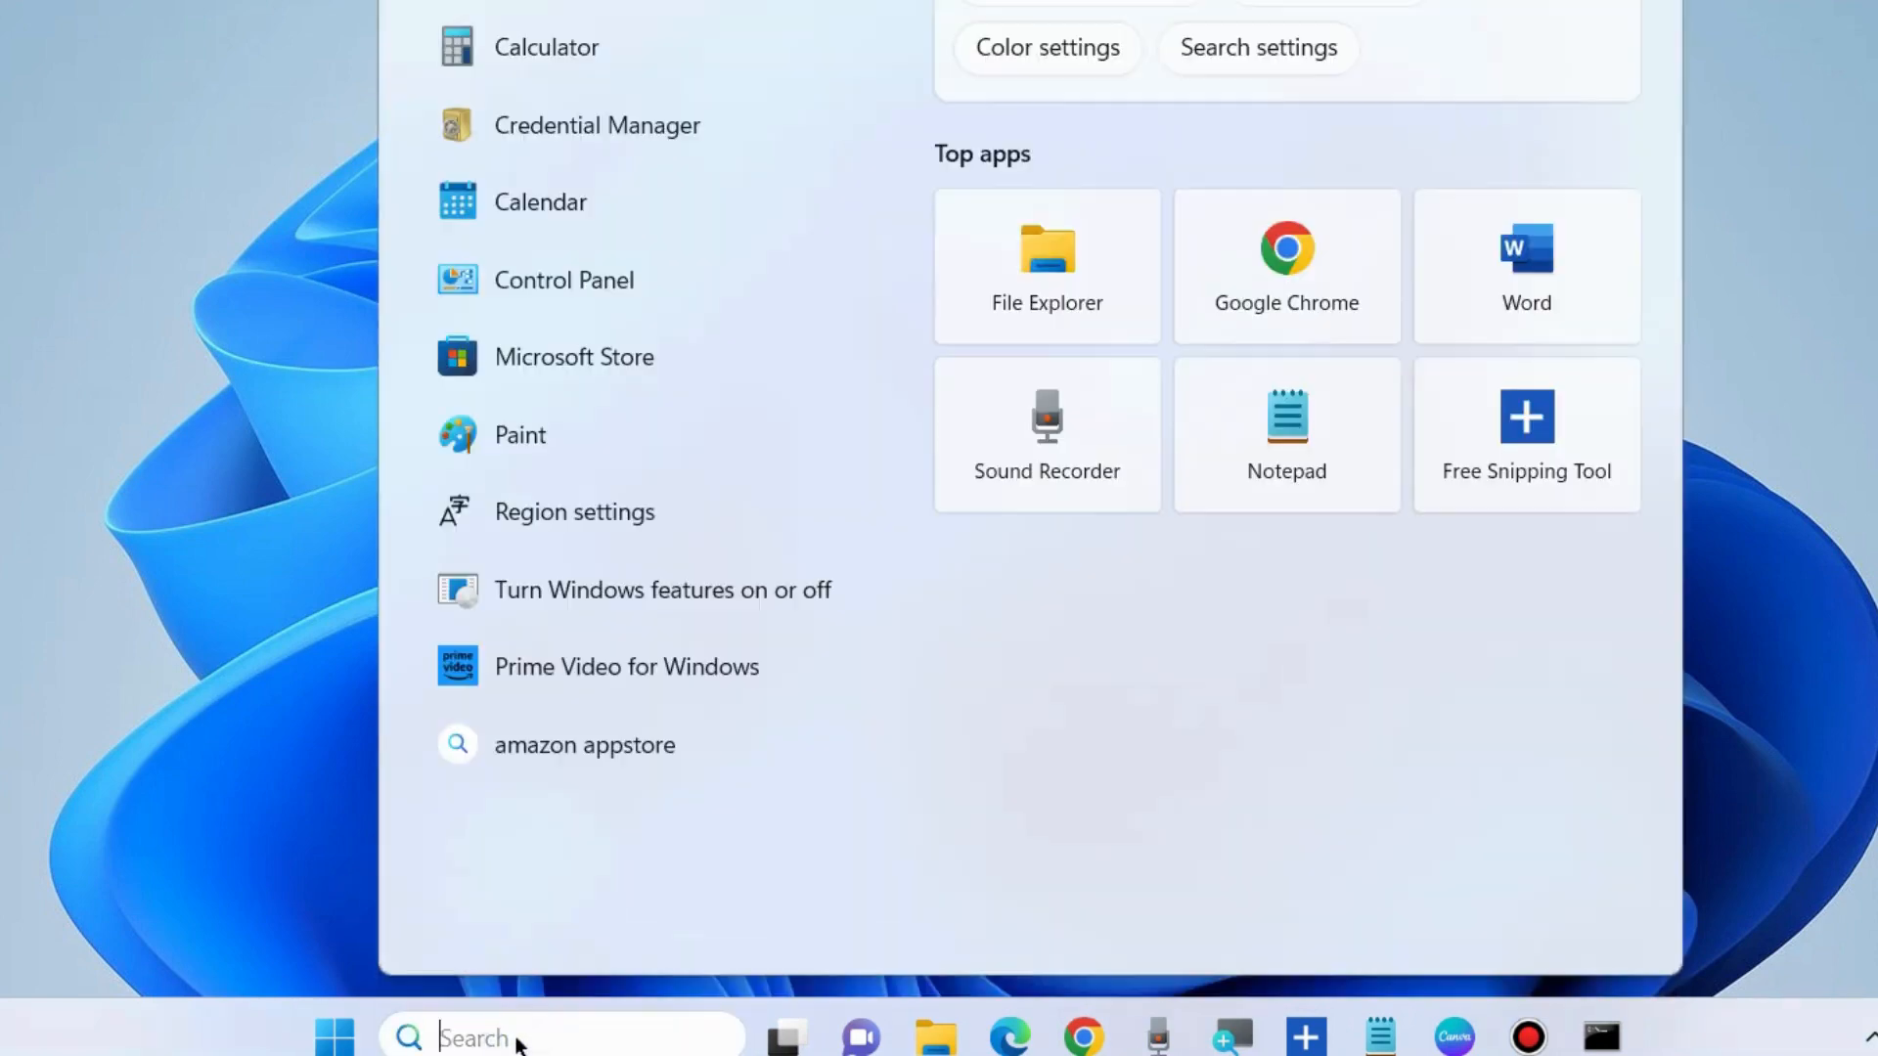
type("cmd")
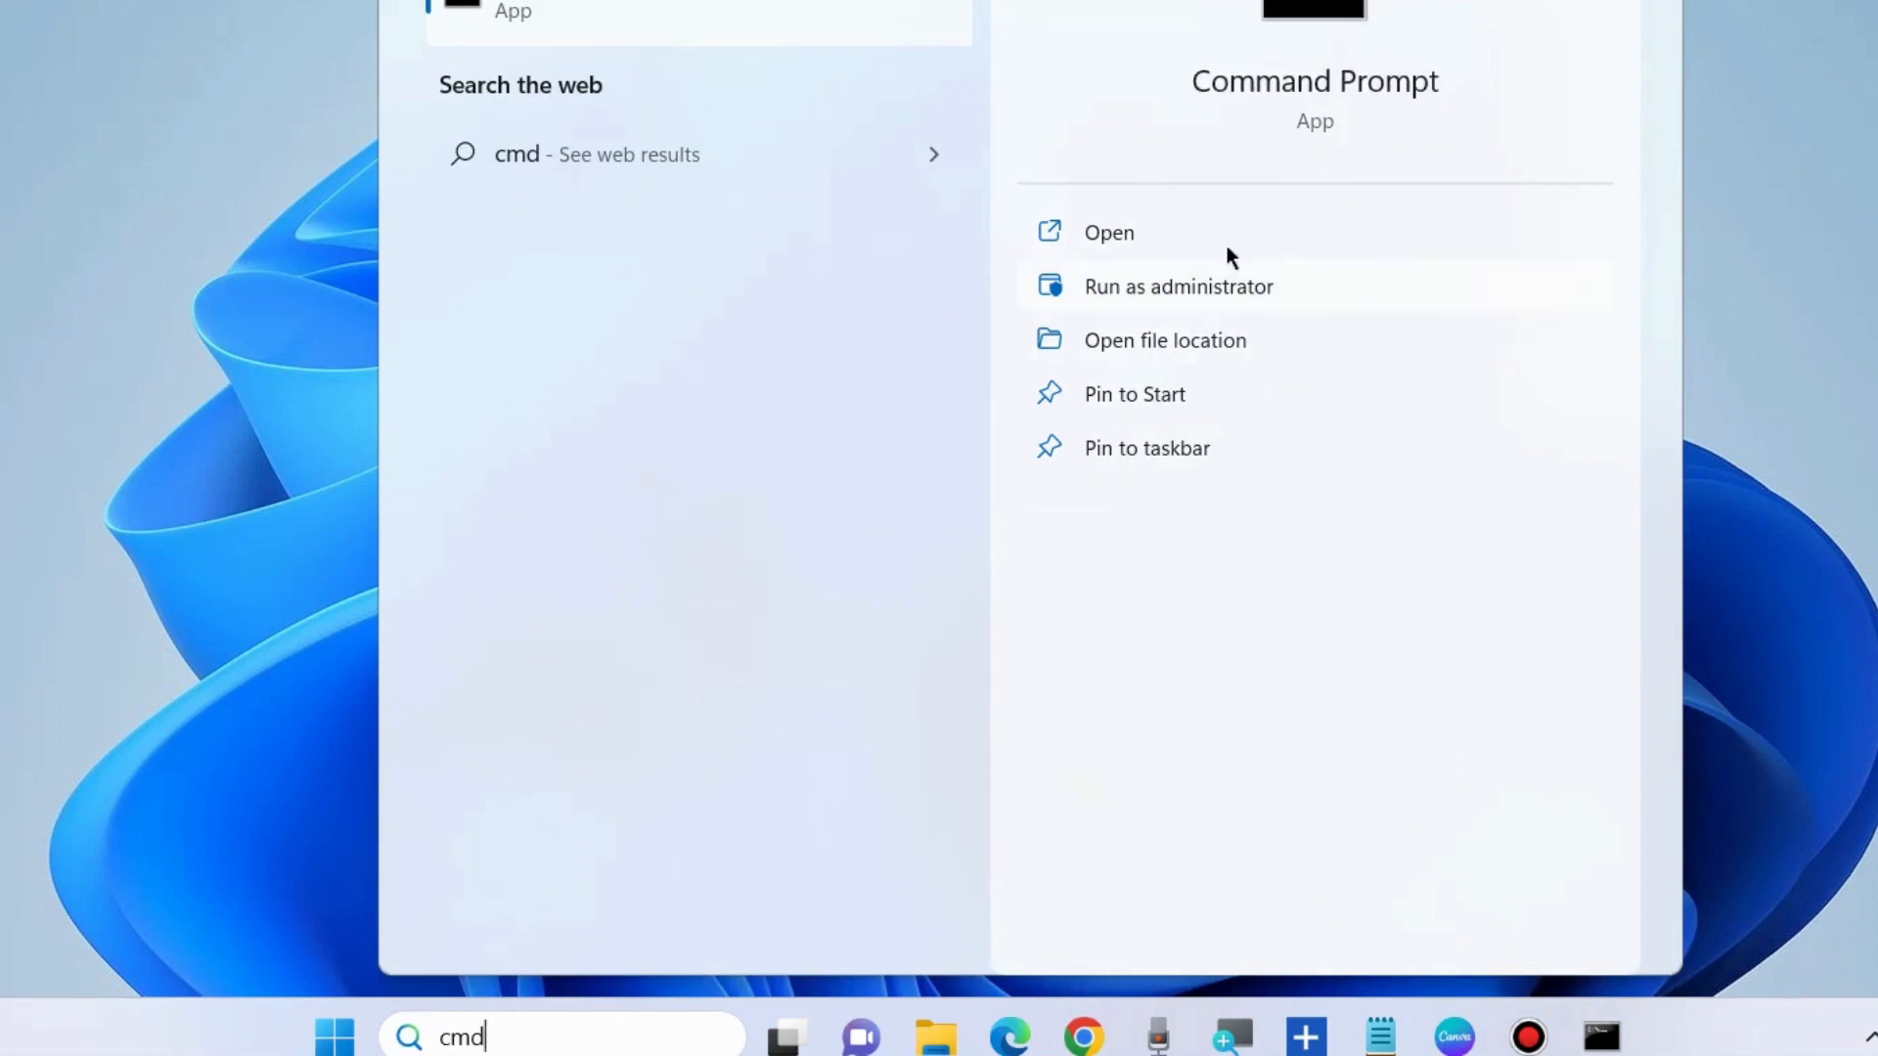
left_click(1176, 289)
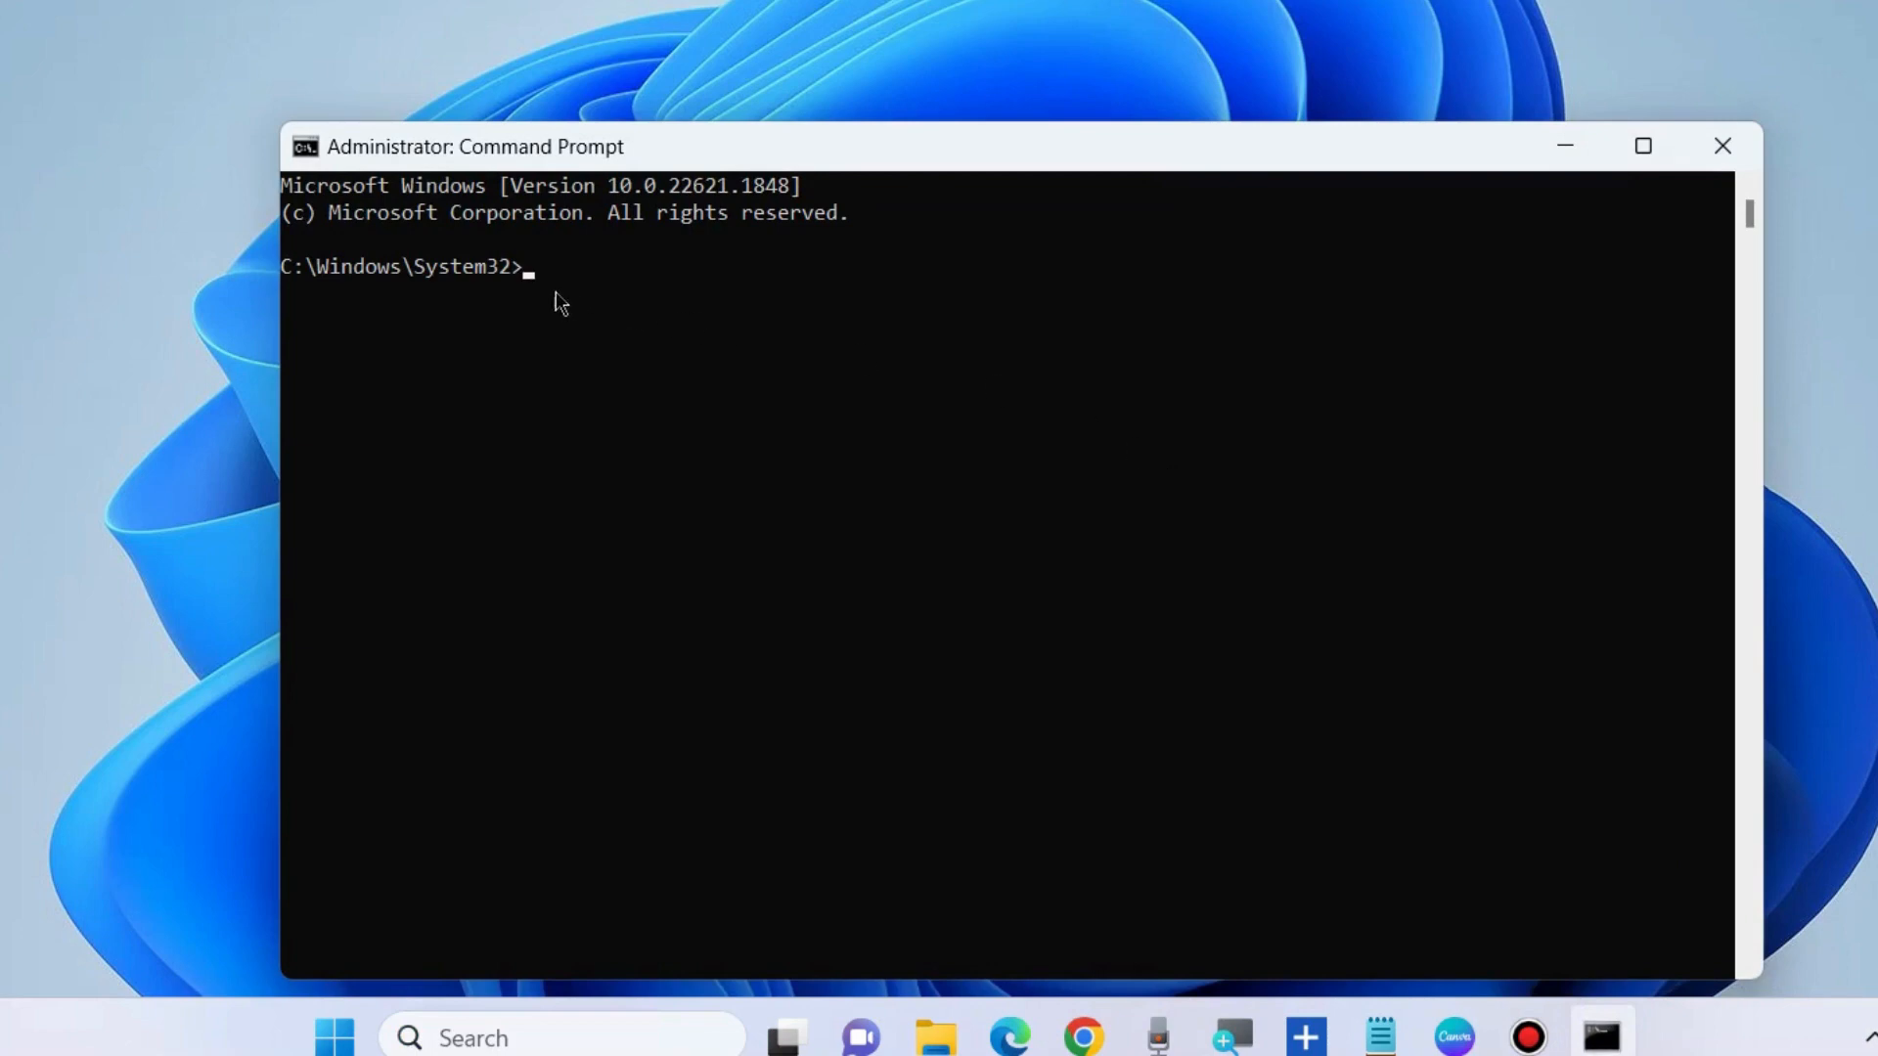
type("sfc /scannow")
key("Return")
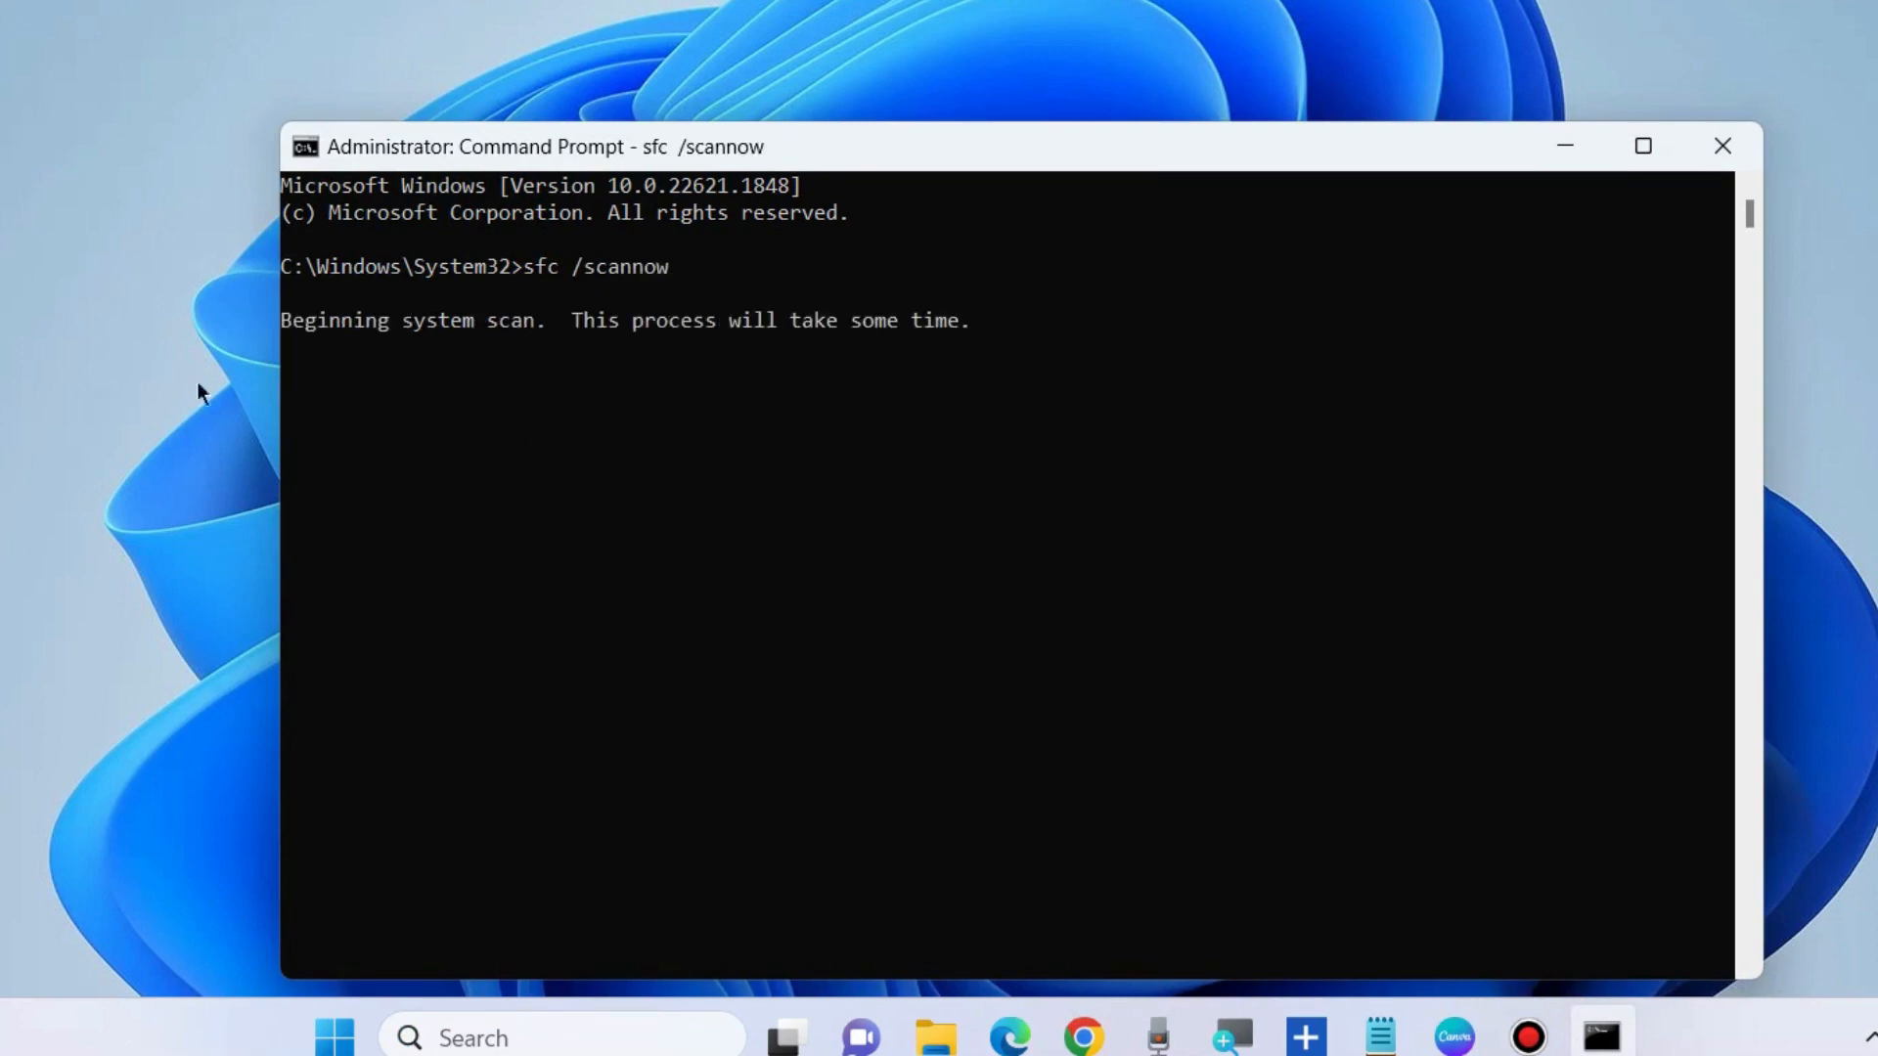